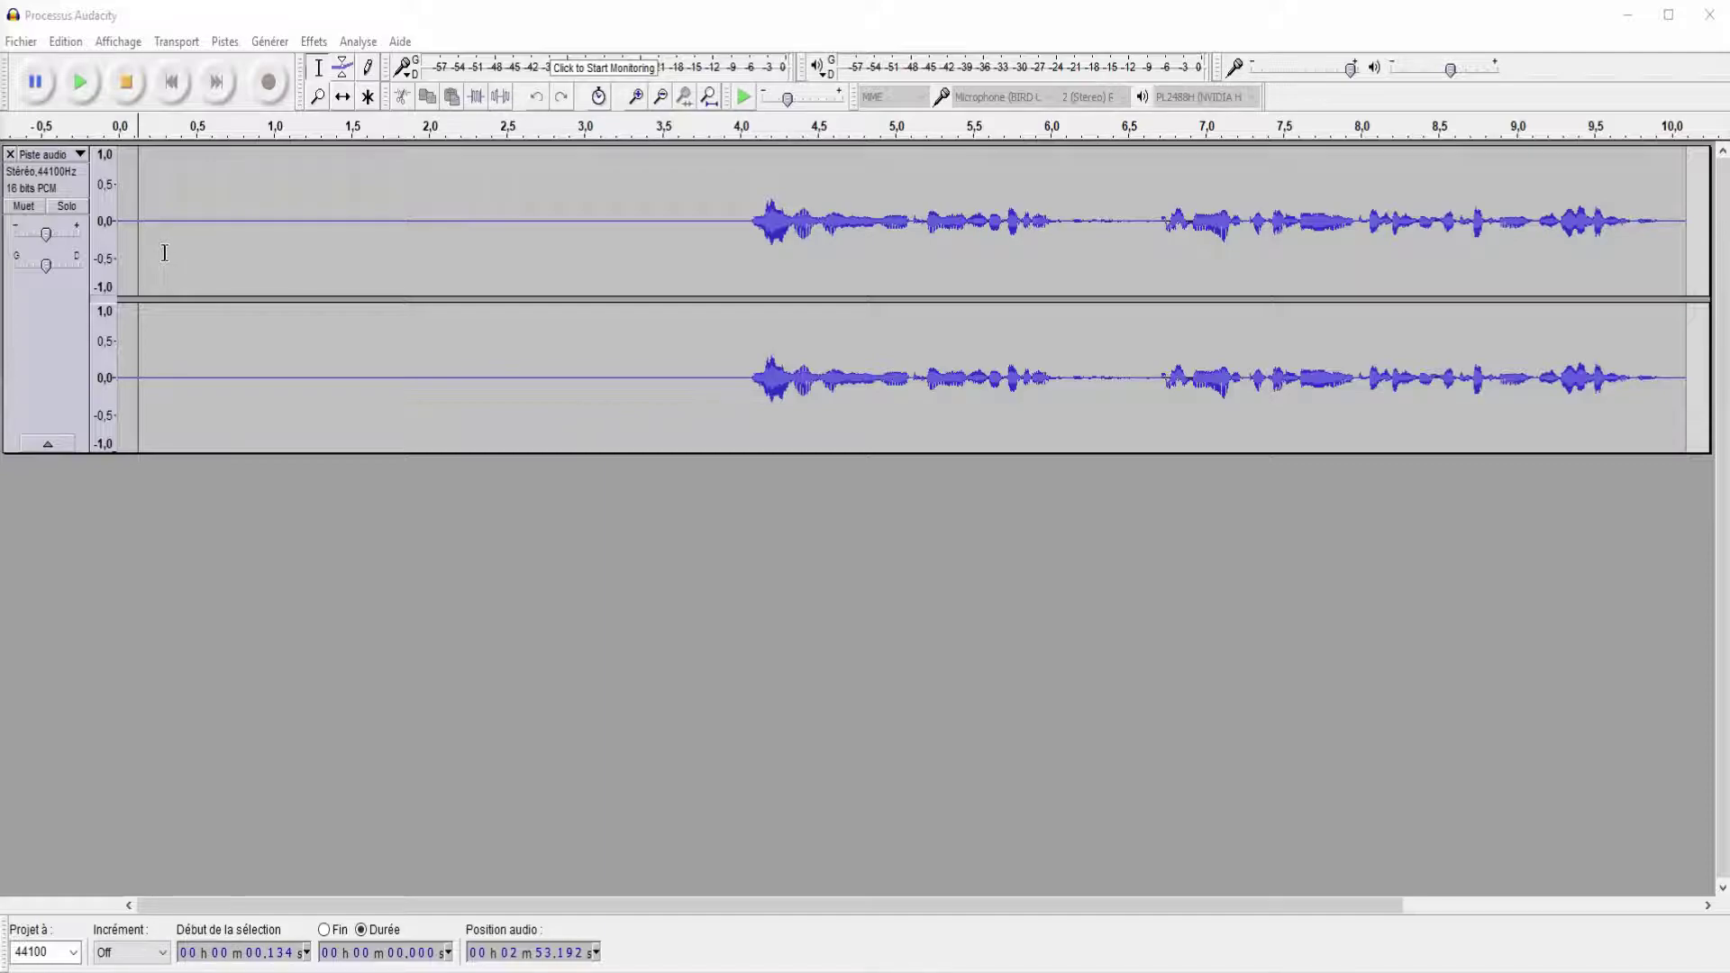
- Select about 3.4 s of background noise before the speech and play it with the playback speed at maximum
drag(155, 261, 687, 278)
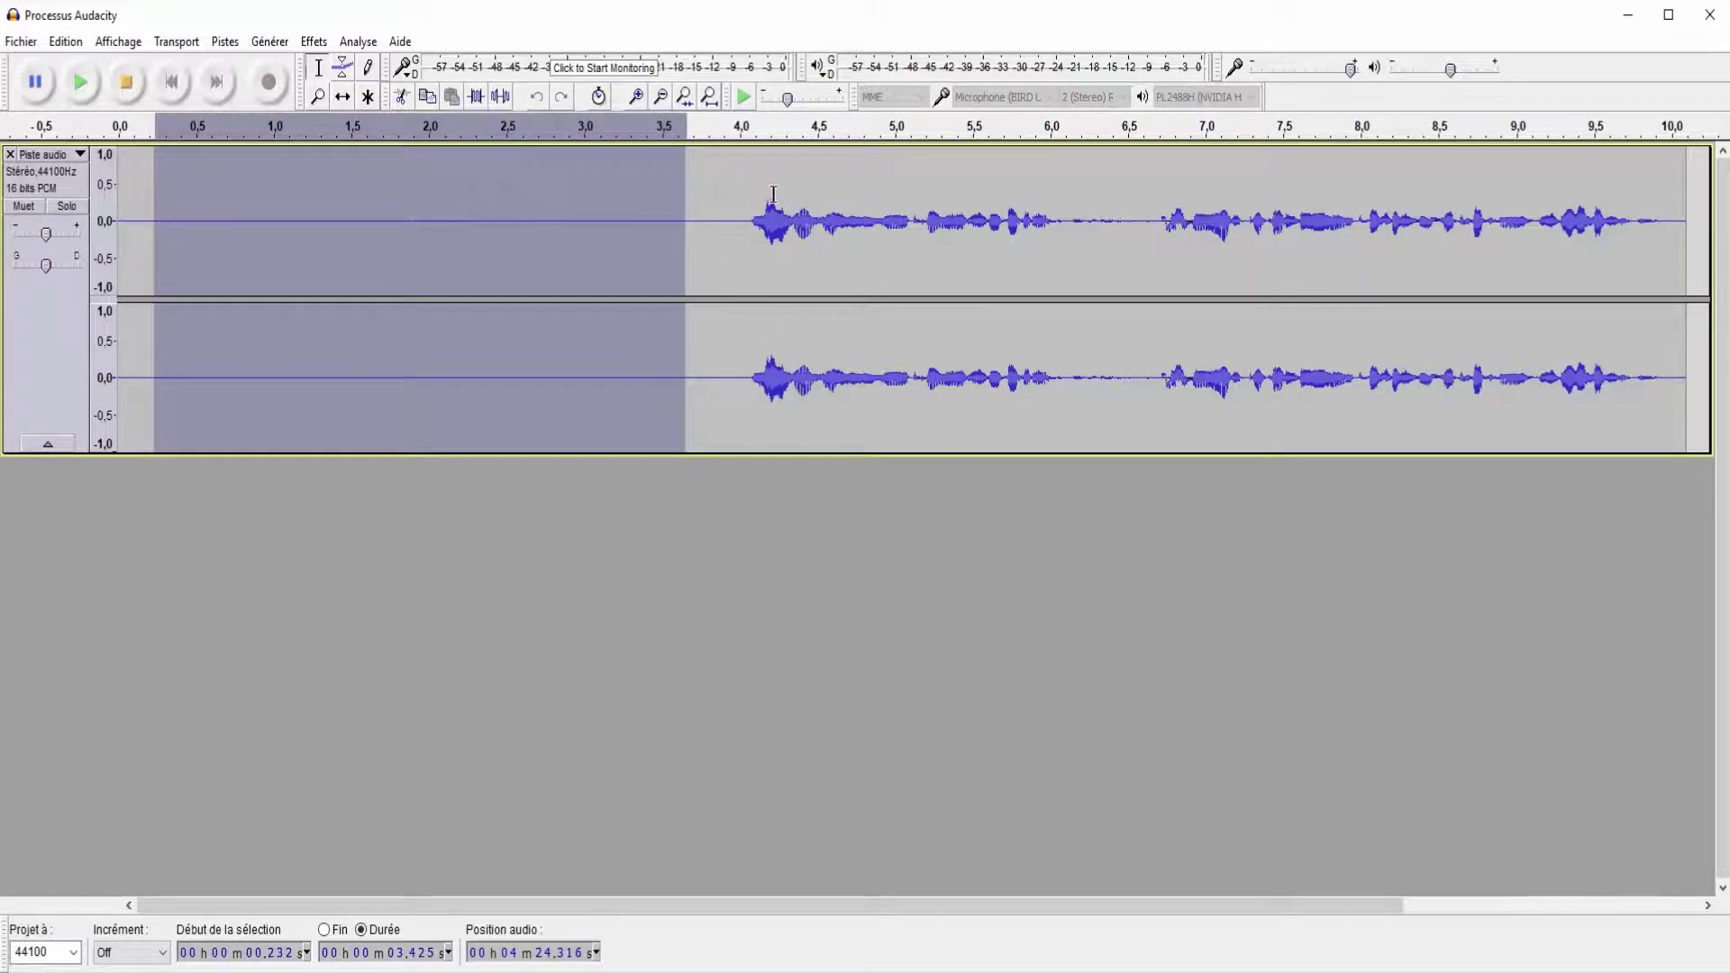
drag(787, 99, 841, 99)
drag(166, 182, 173, 182)
click(745, 98)
- Capture a noise profile from the selected background-noise passage using Noise Reduction
click(313, 41)
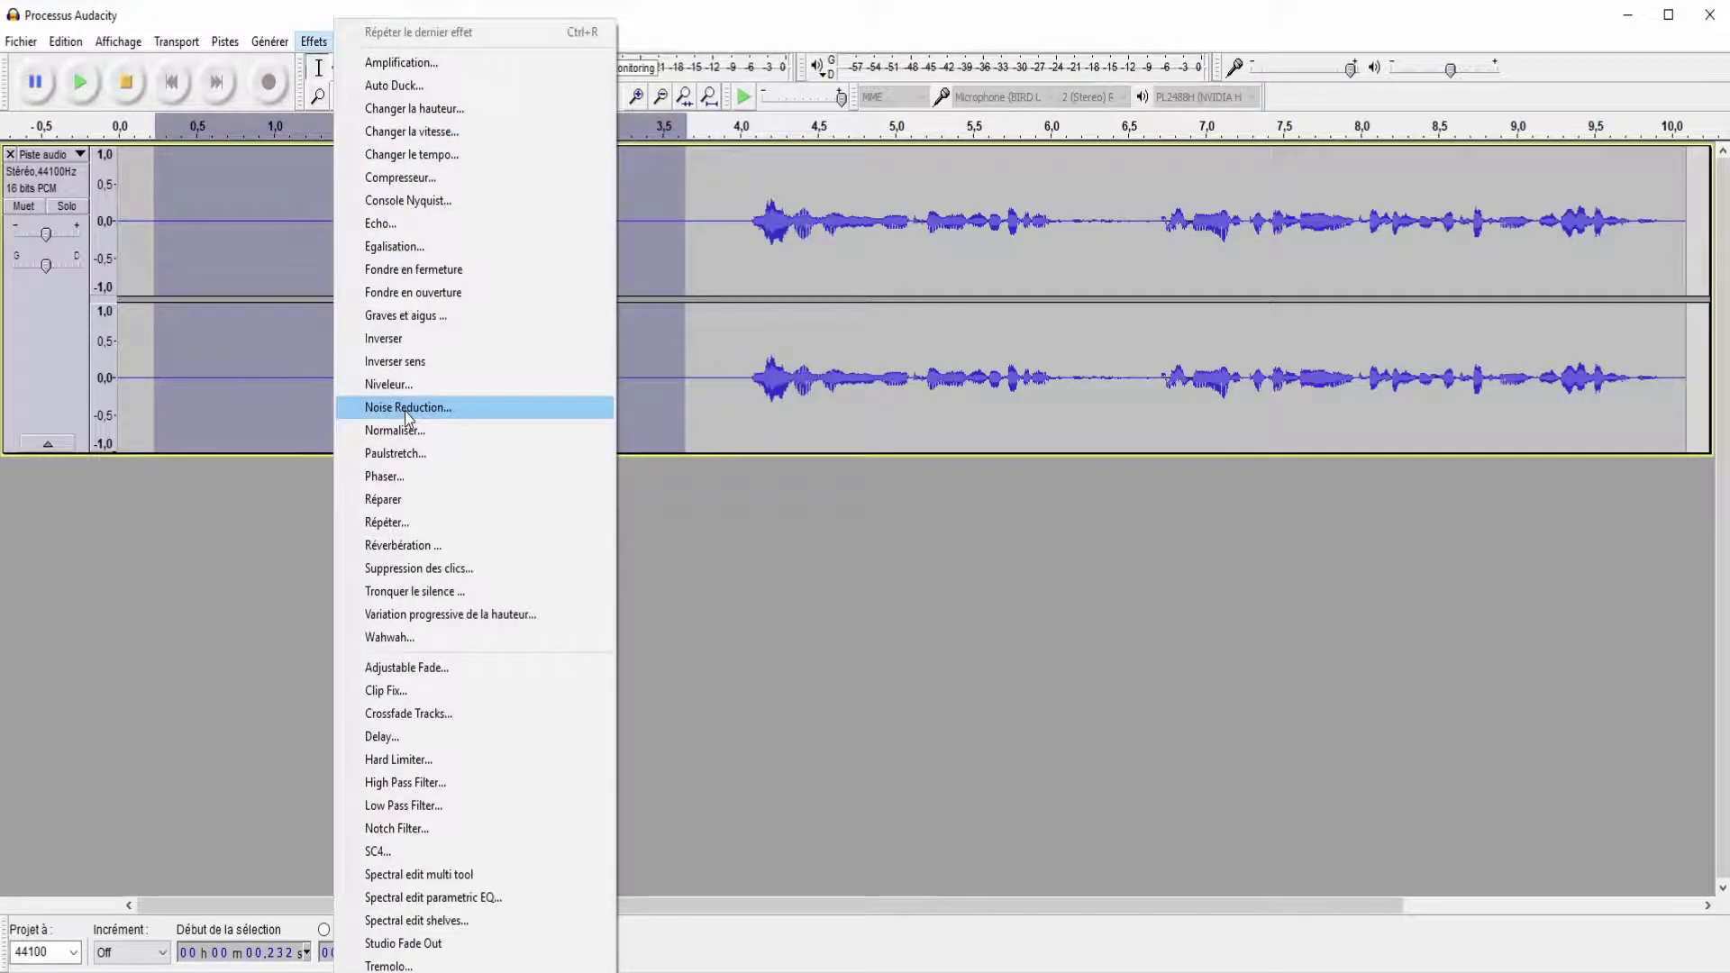
click(407, 417)
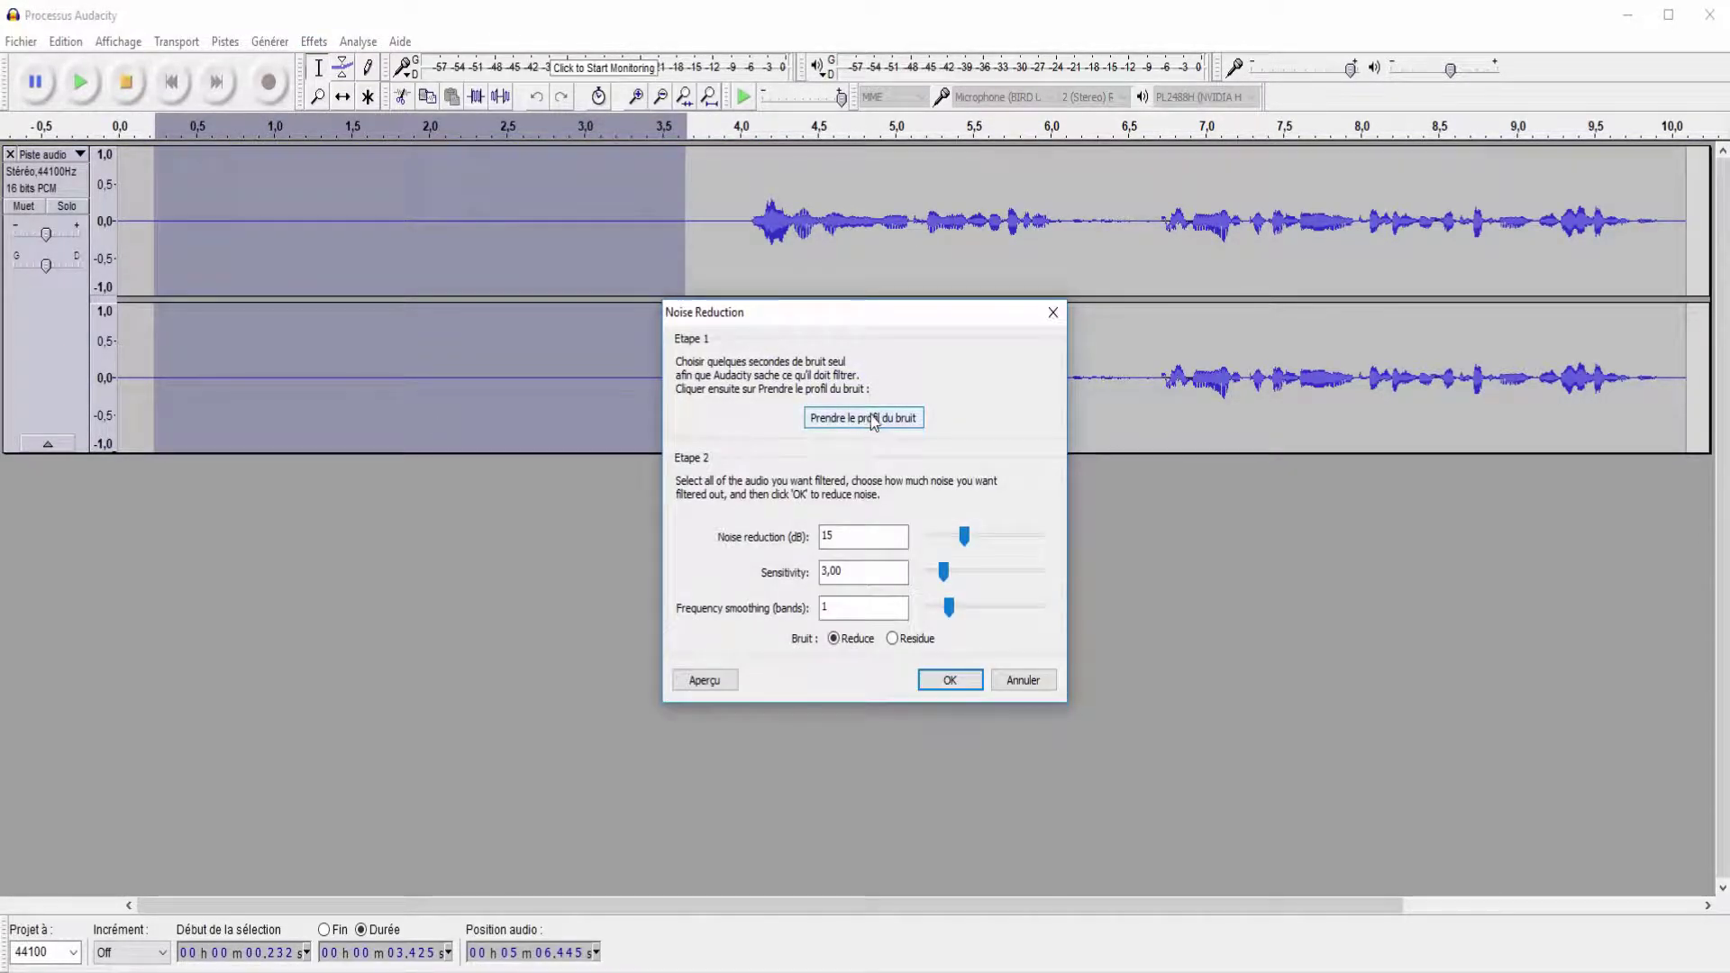
click(865, 418)
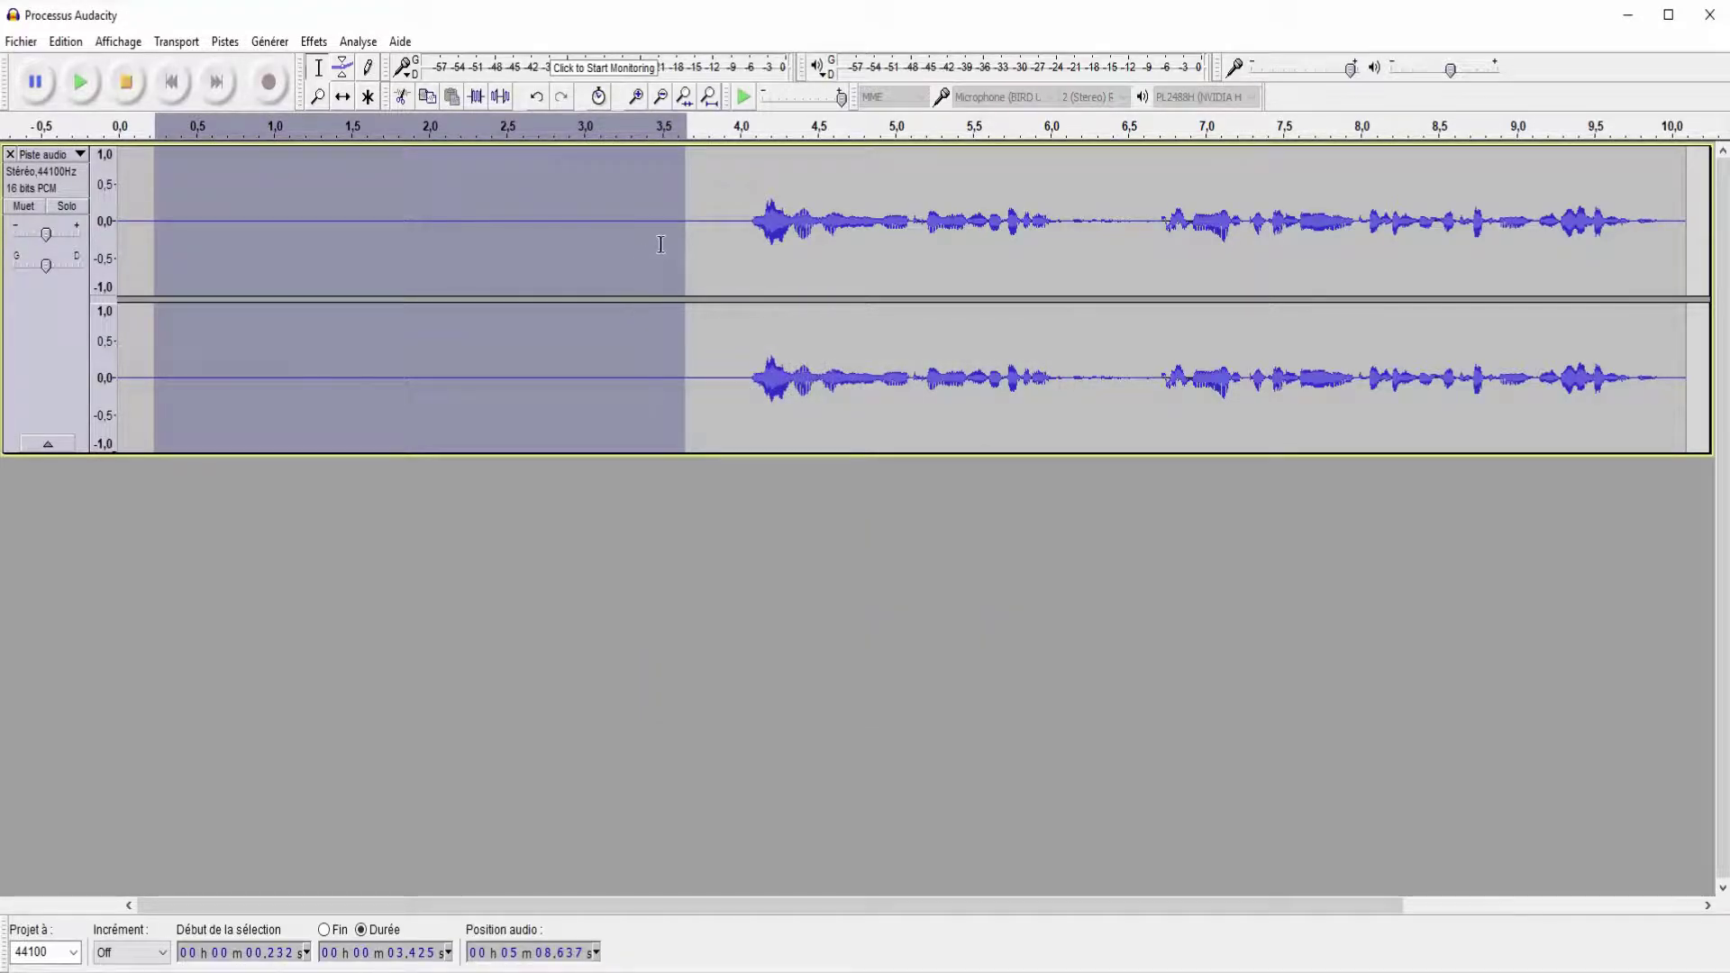
- Try Noise Reduction on the whole track with the Residue option, and undo it
double_click(659, 245)
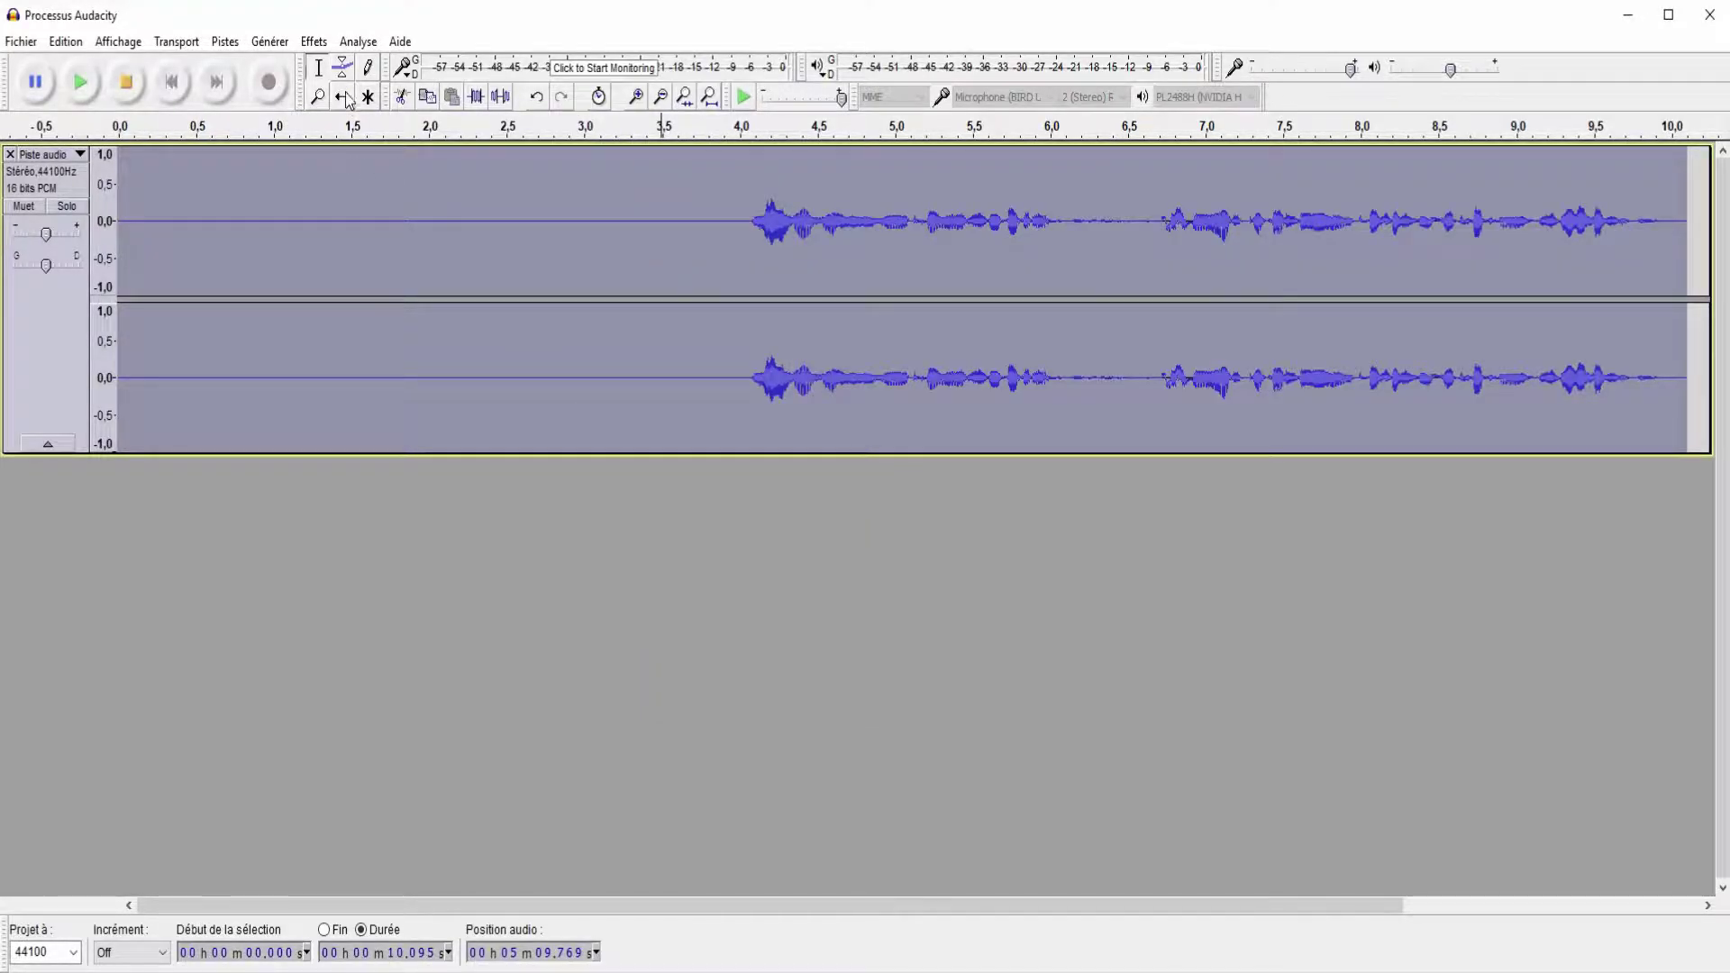
click(317, 41)
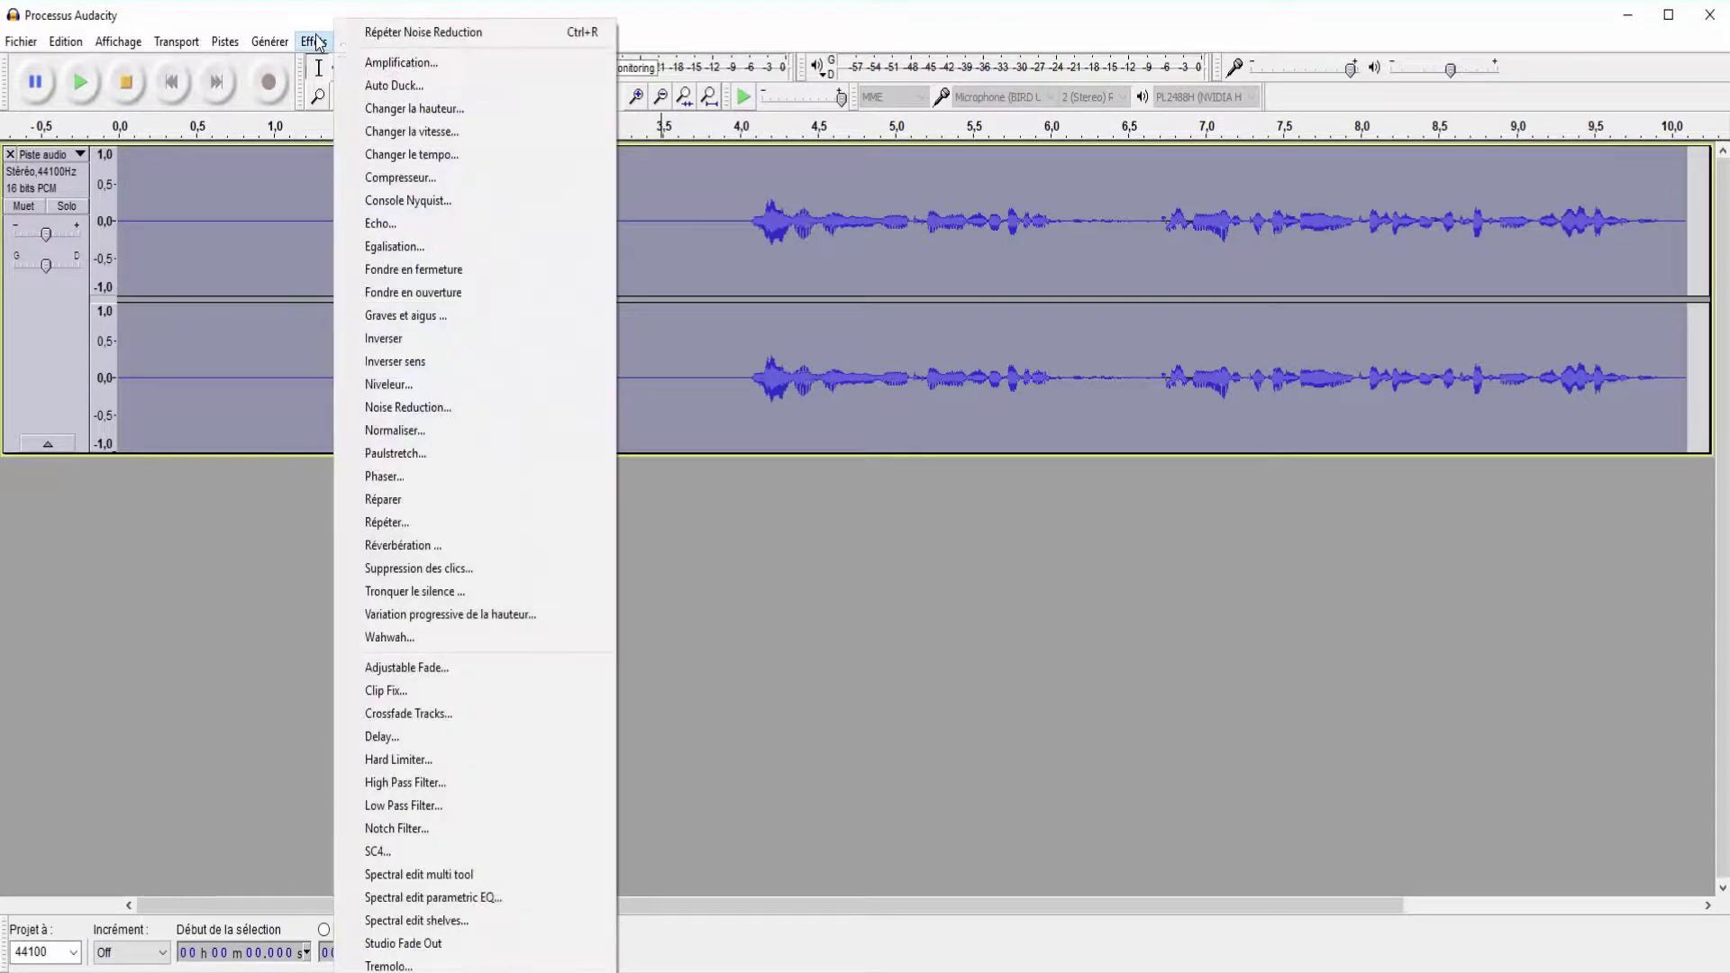
click(411, 410)
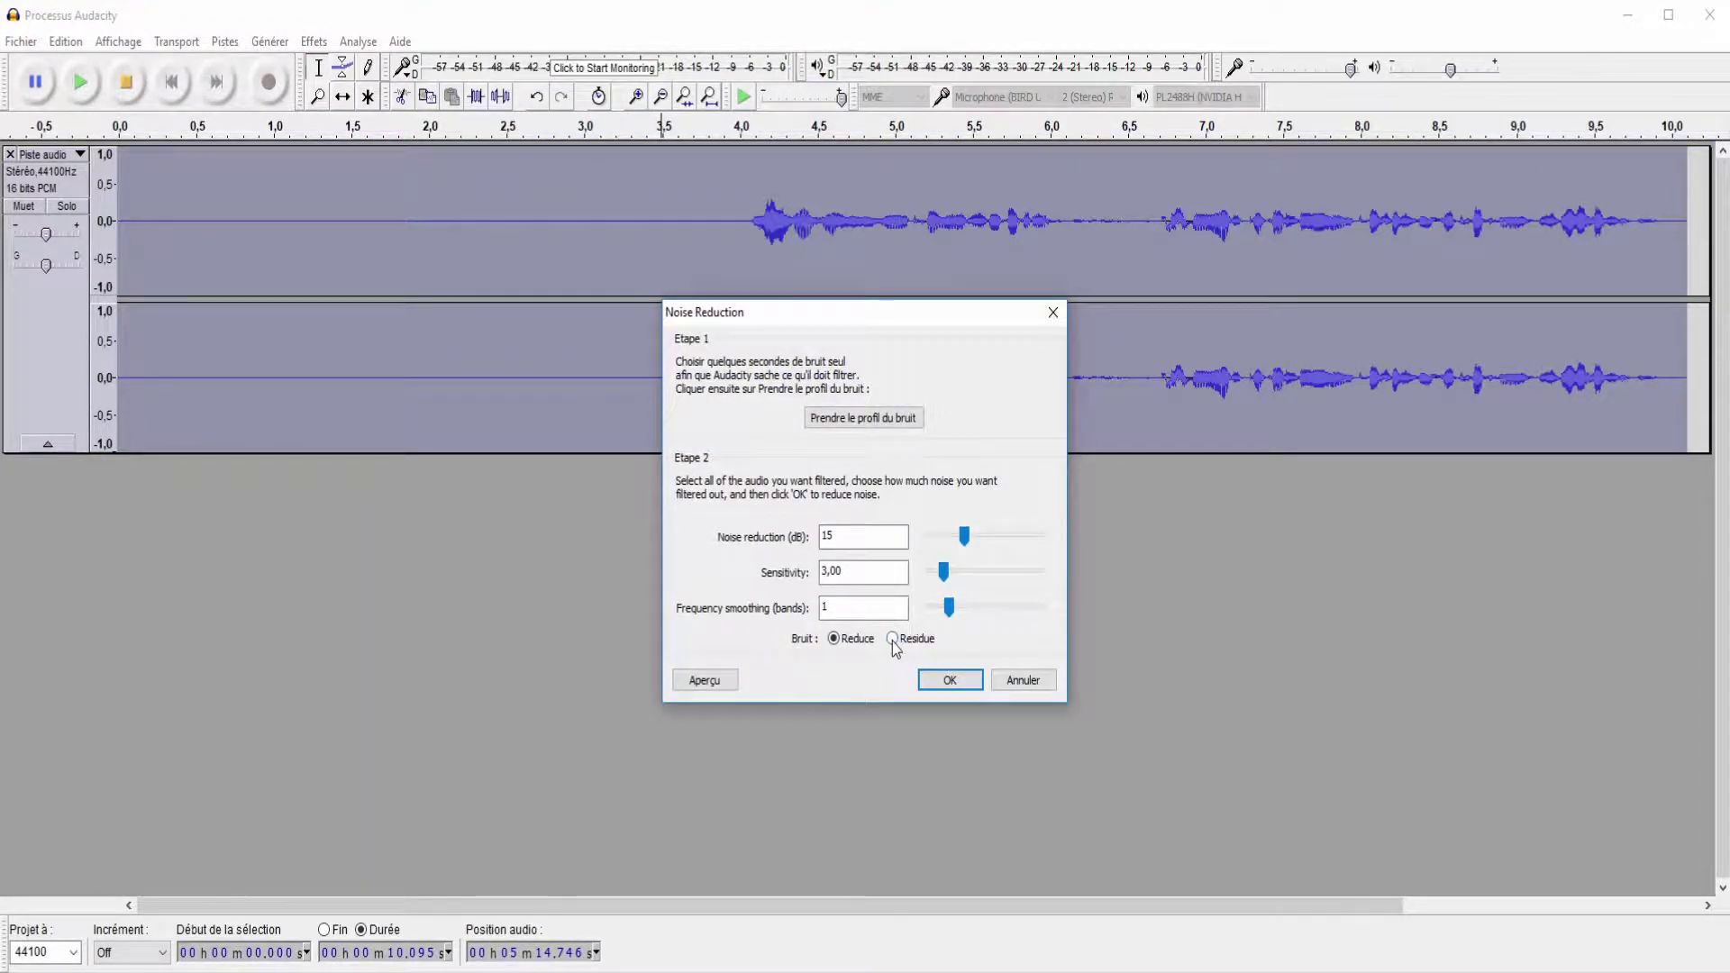
click(939, 679)
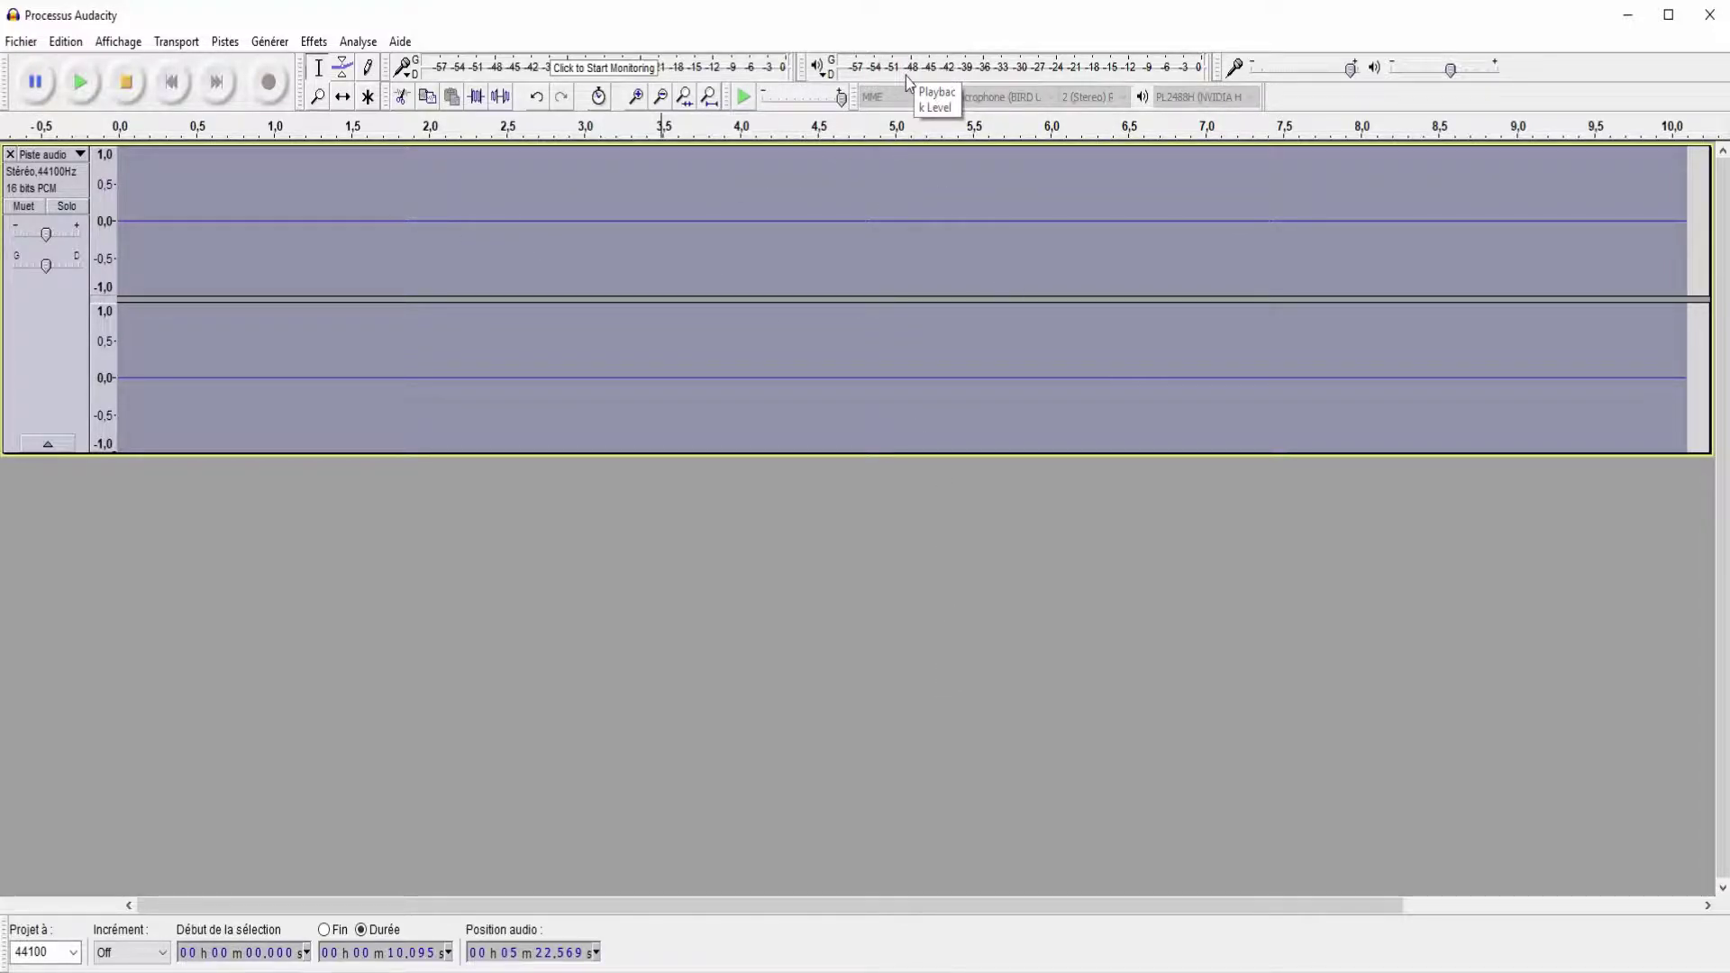
click(65, 42)
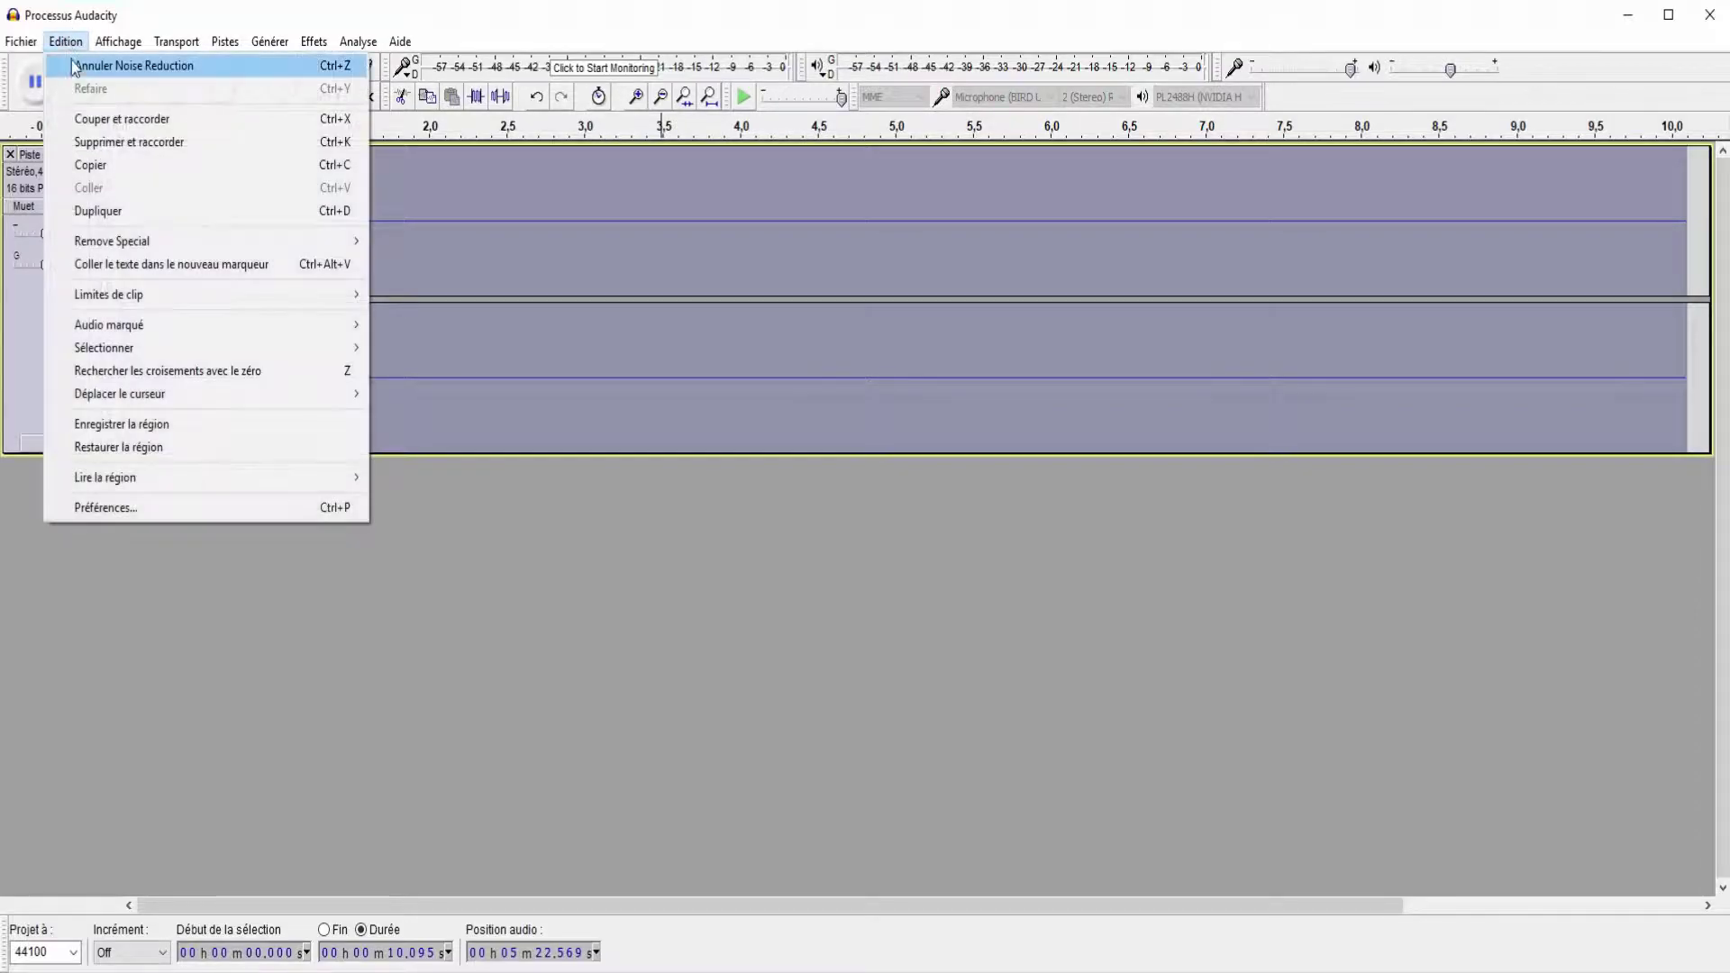
click(75, 68)
- Apply Noise Reduction to the whole track with the Reduce option, 15 dB reduction, sensitivity 3.00 and 1 frequency smoothing band
click(314, 41)
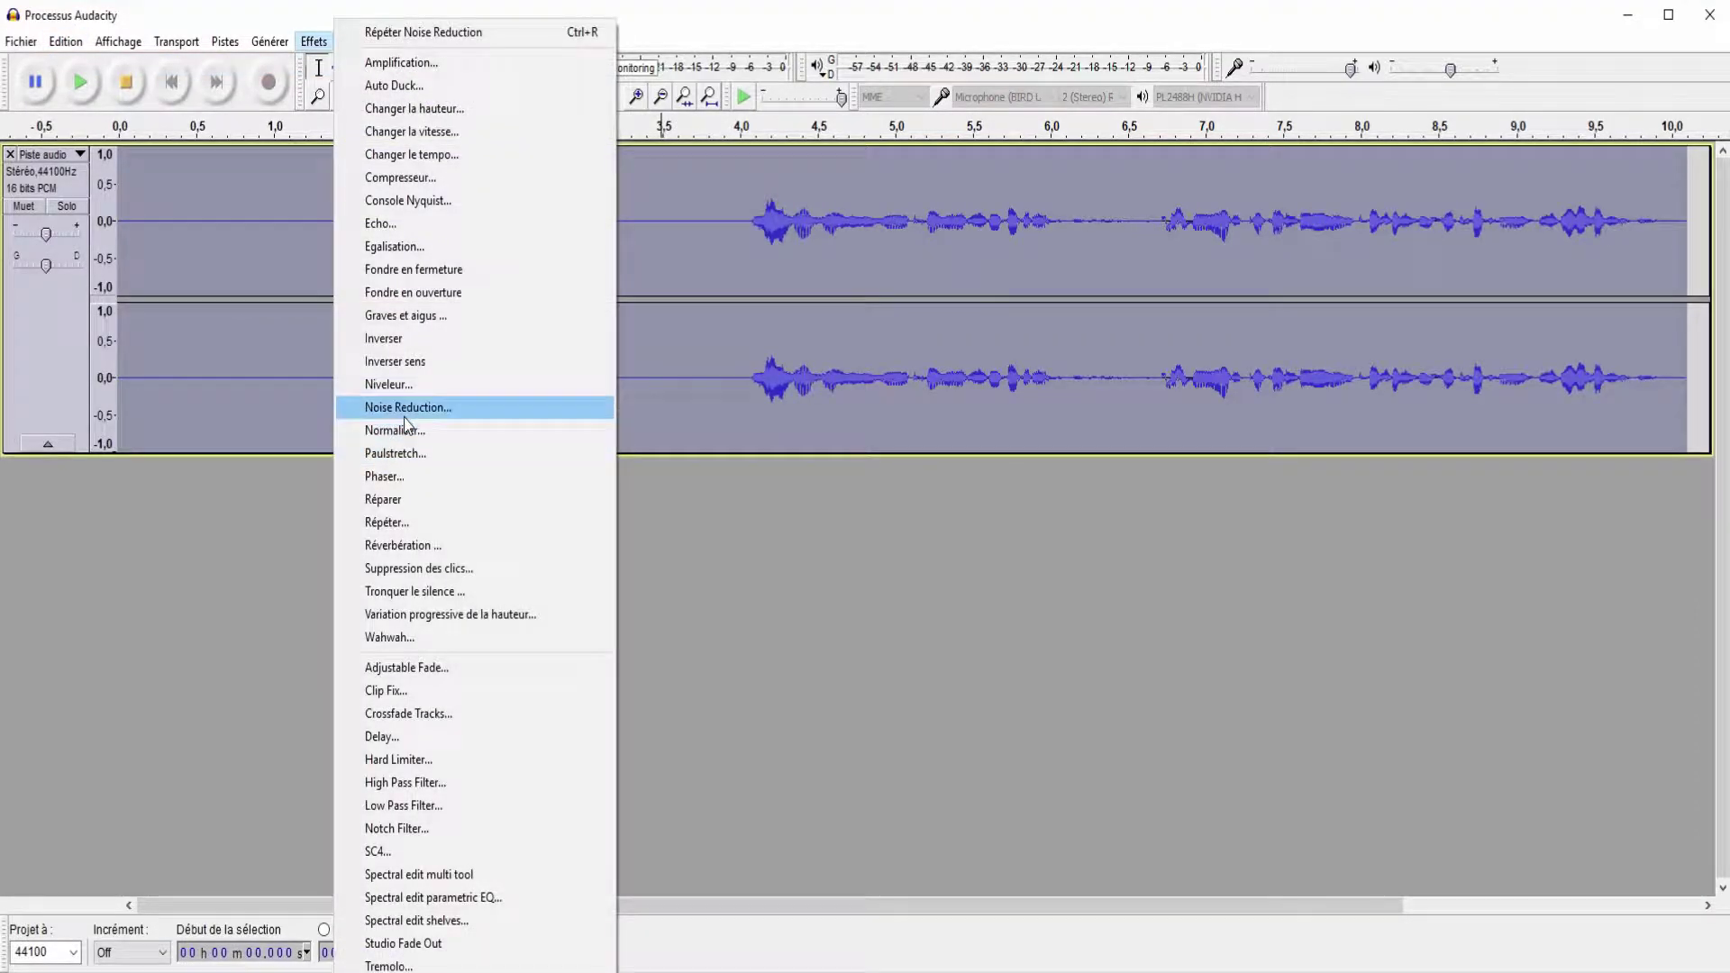
click(404, 411)
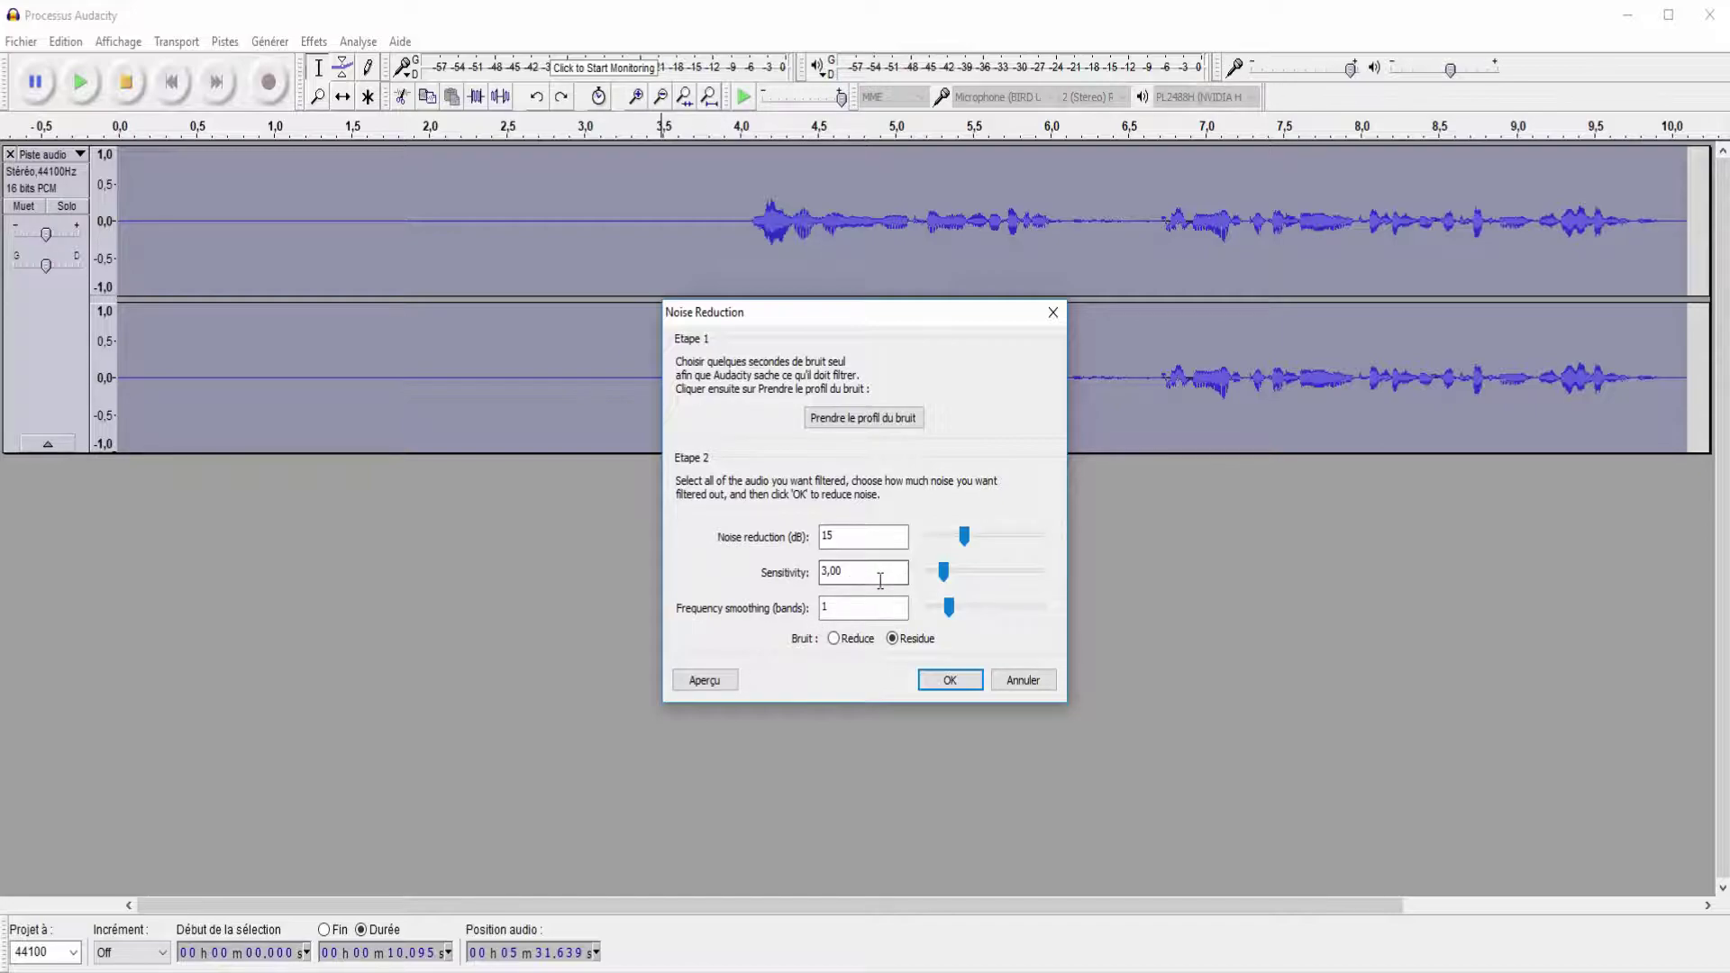
click(833, 638)
click(952, 683)
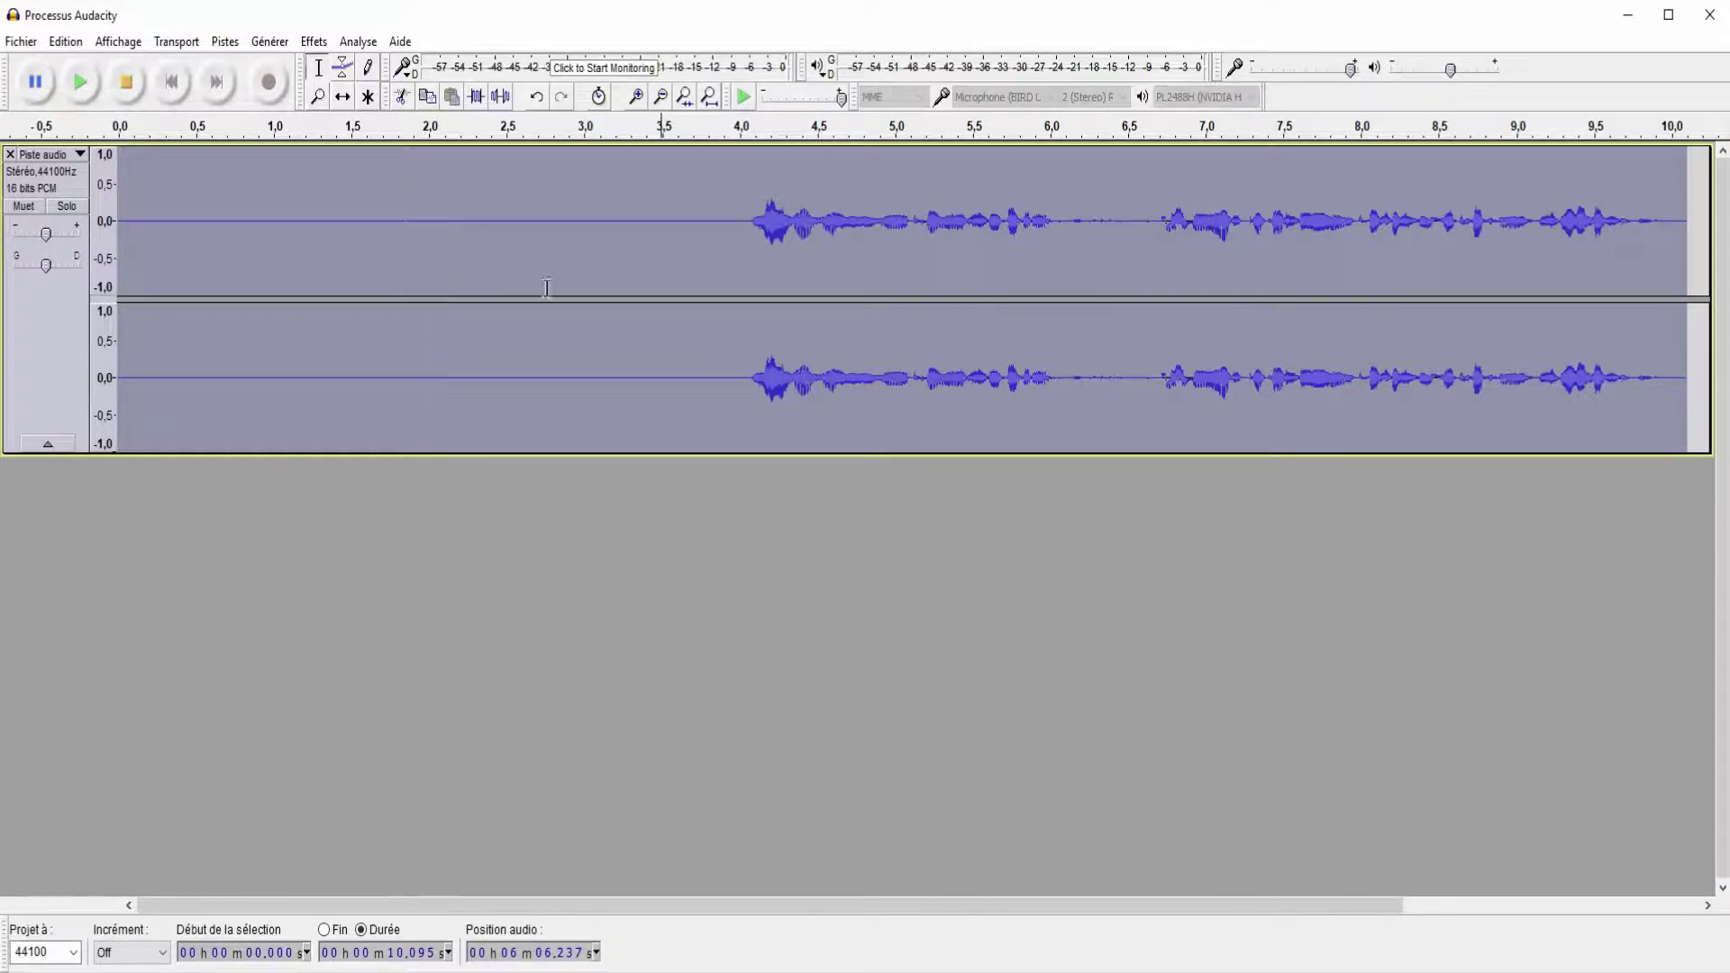
click(749, 248)
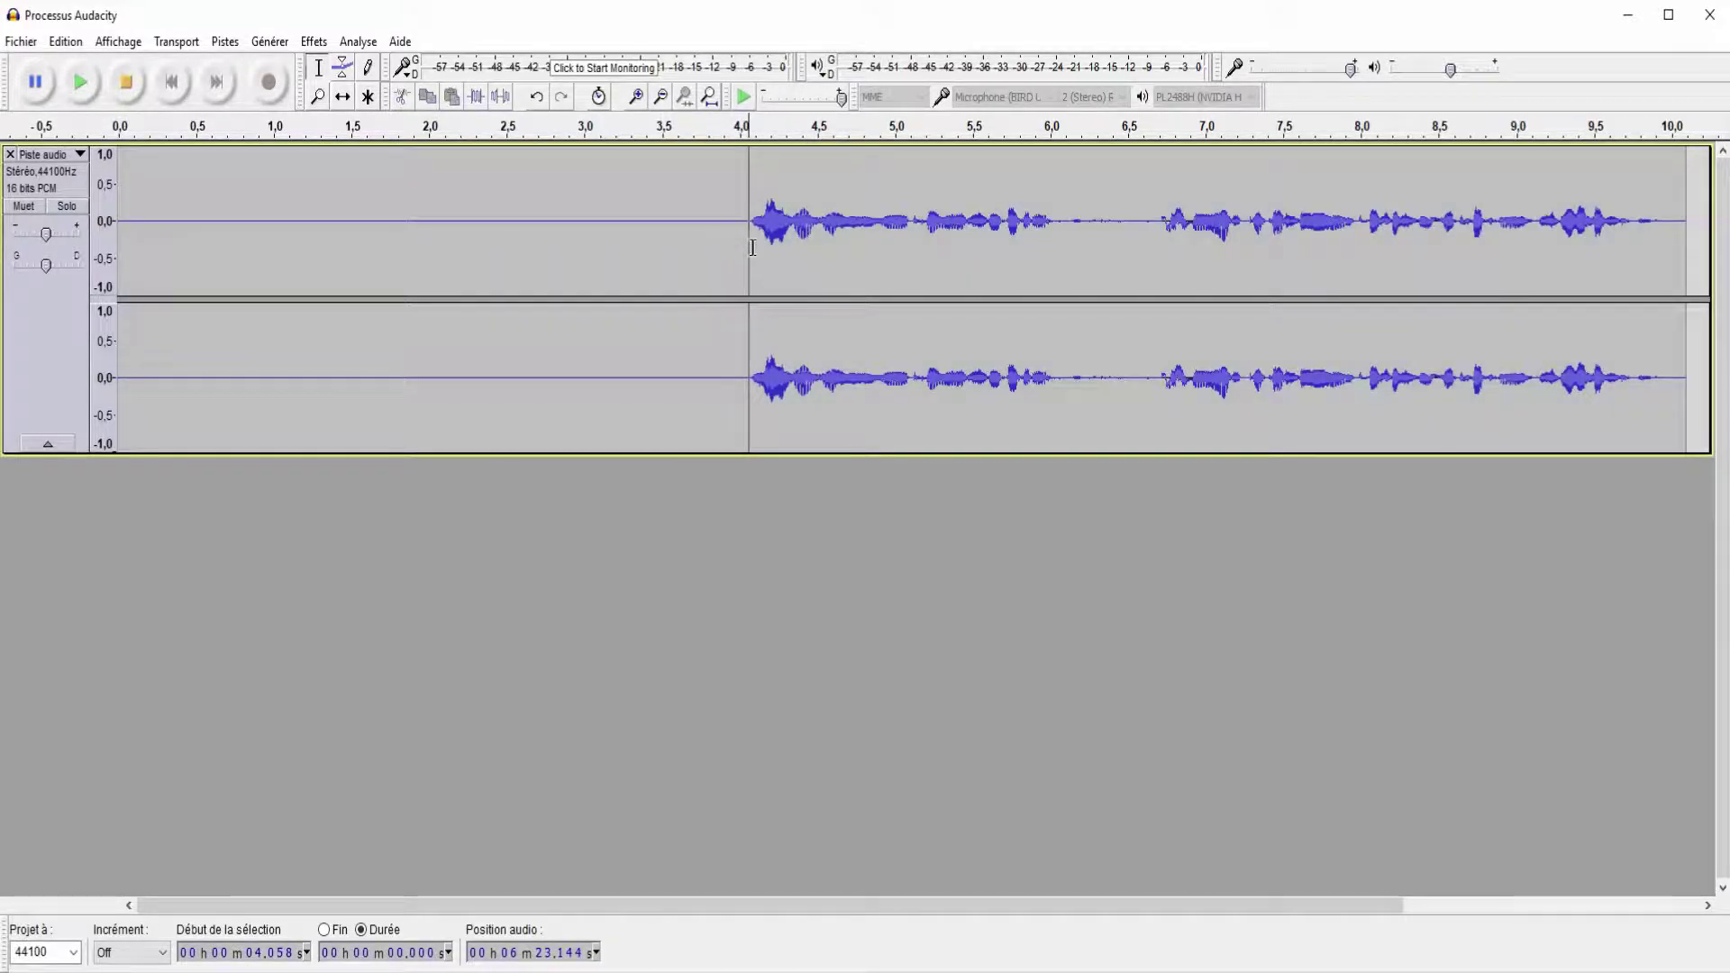
drag(760, 230, 982, 270)
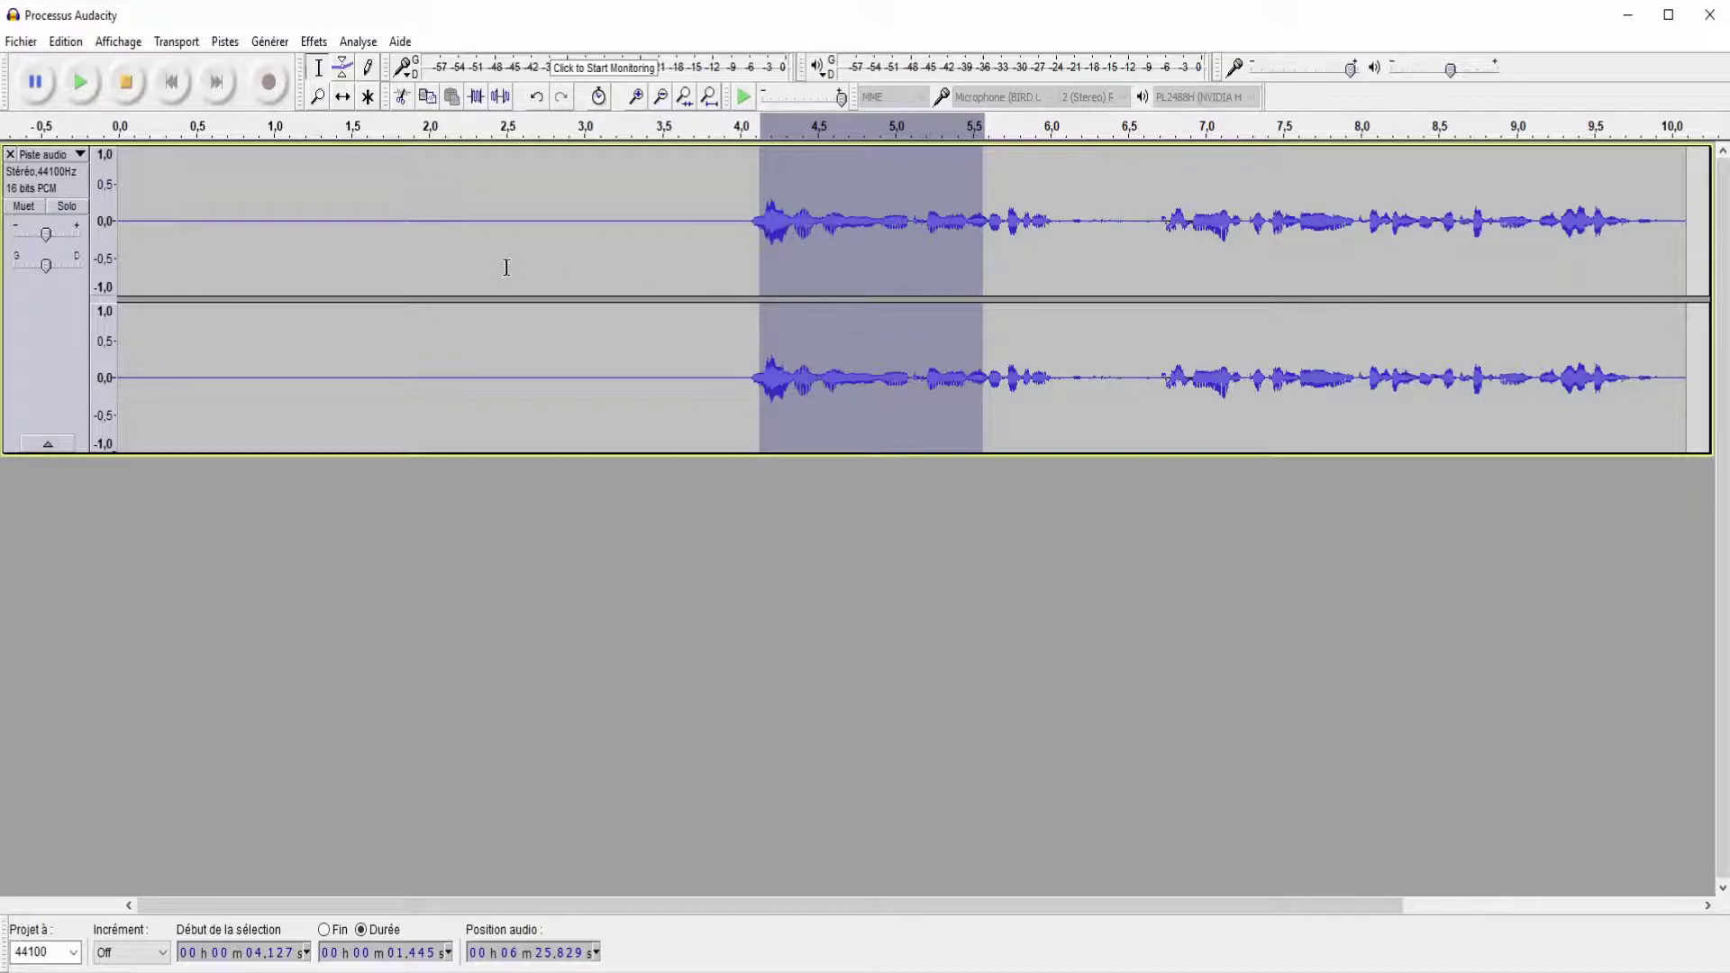
click(21, 41)
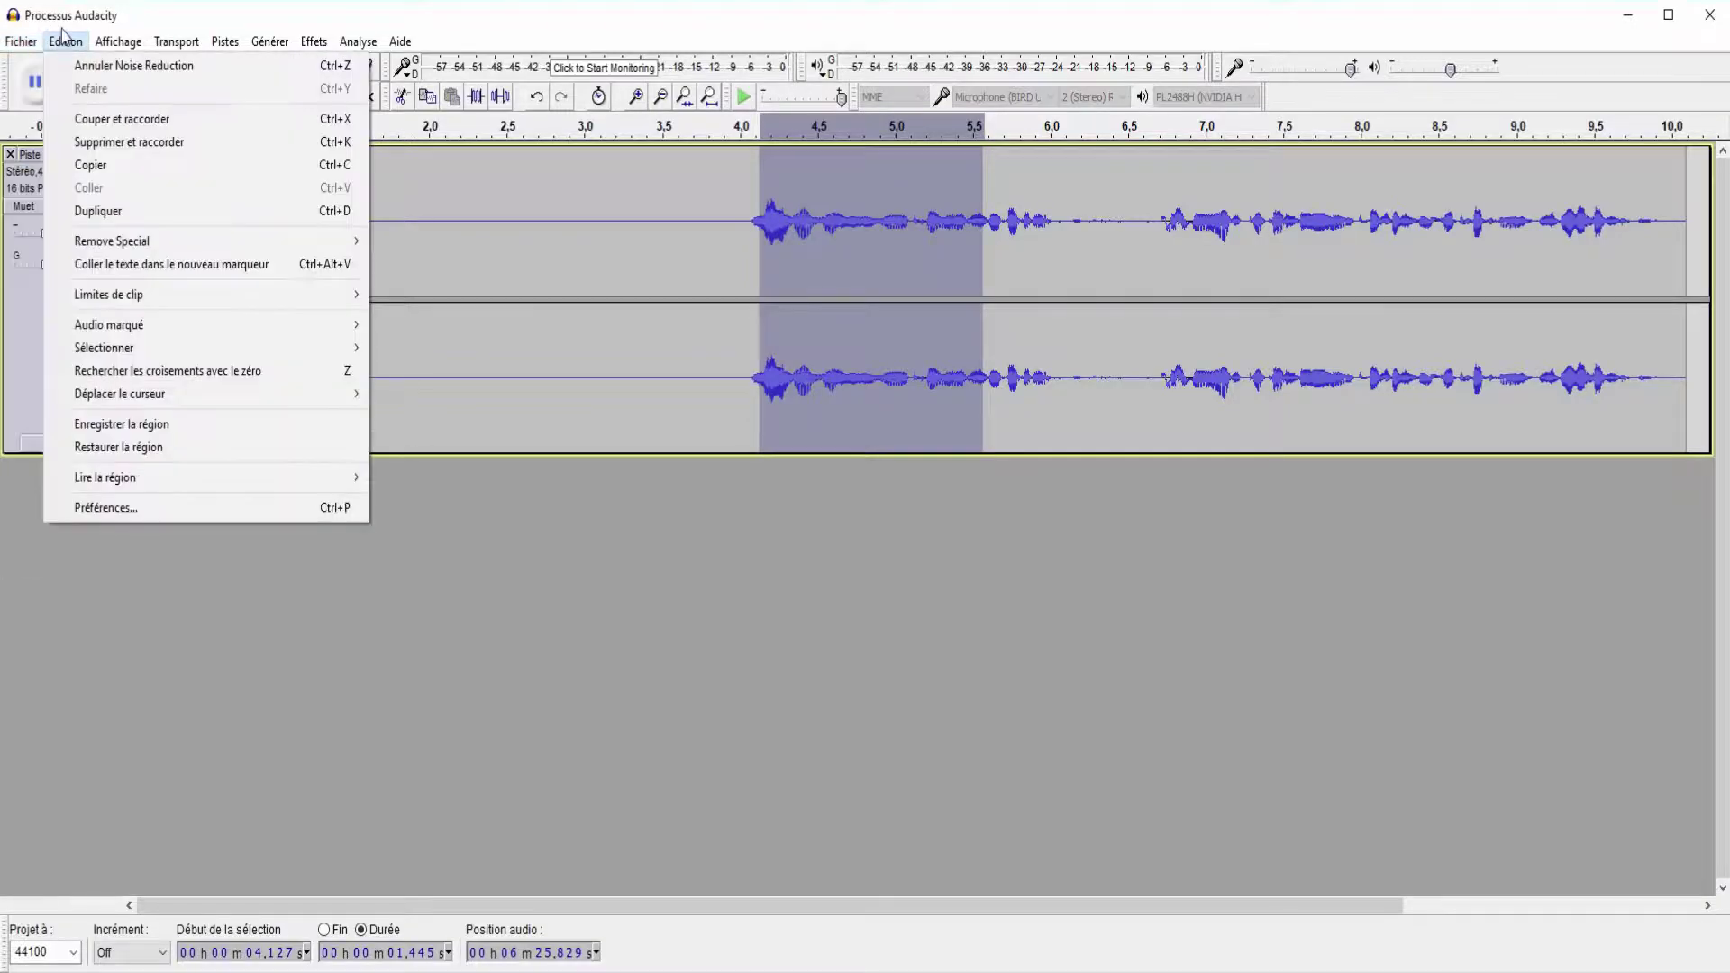
click(71, 193)
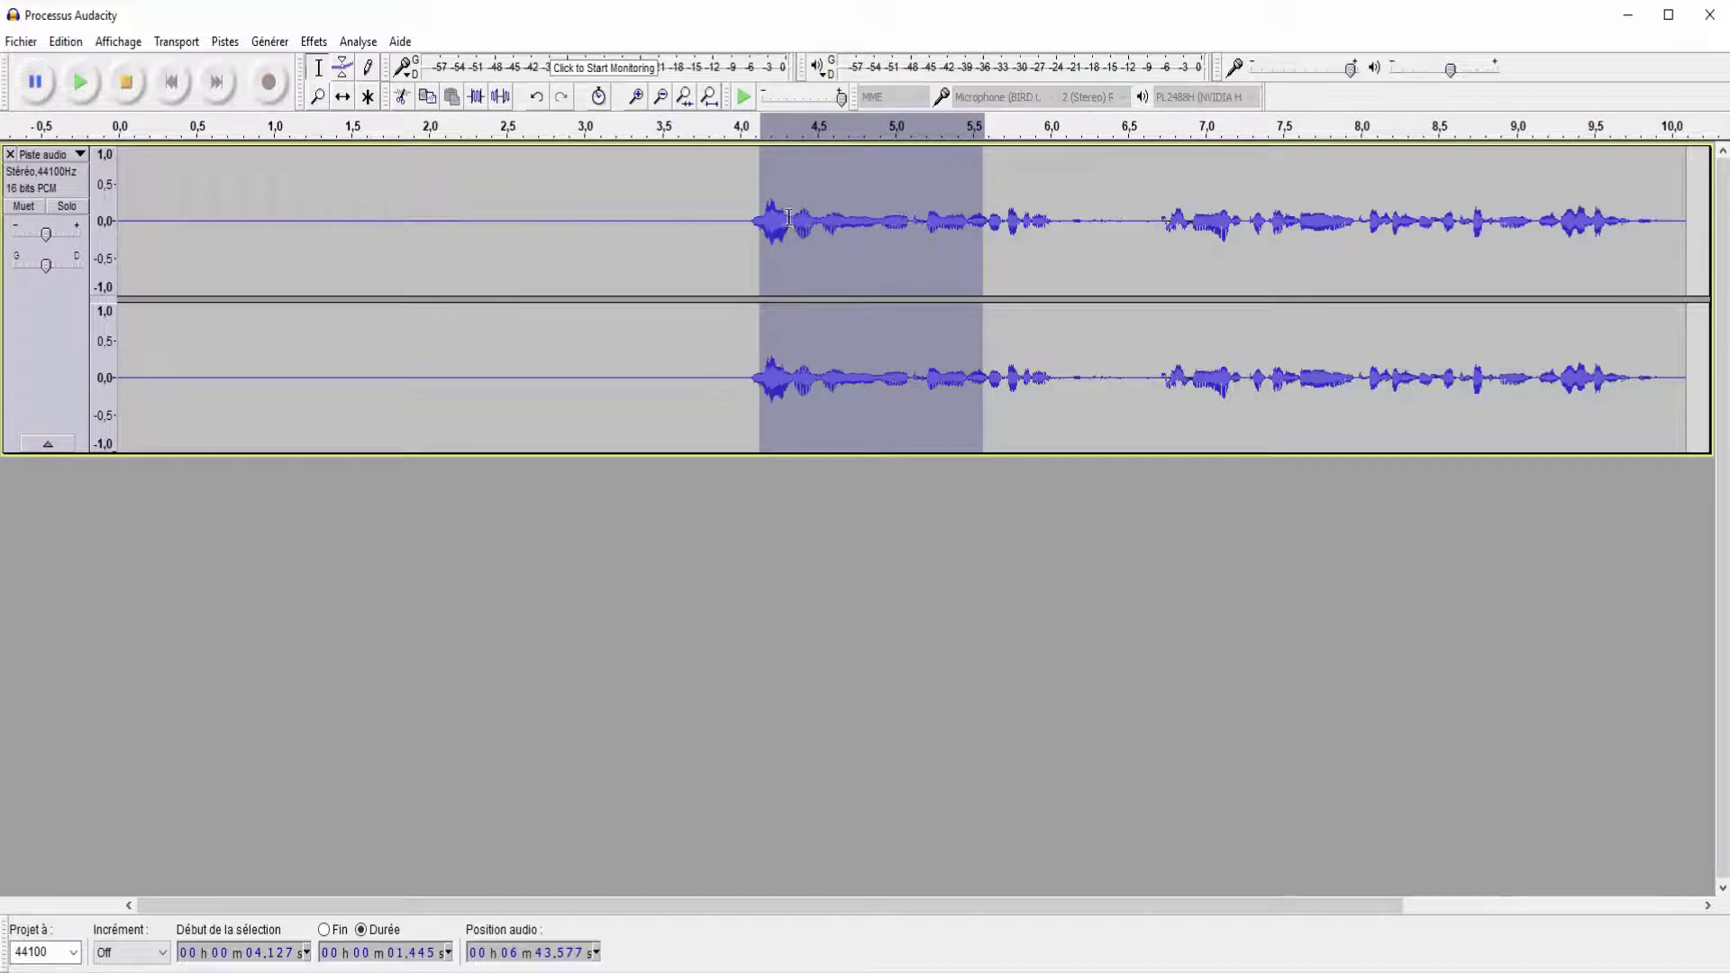
click(571, 231)
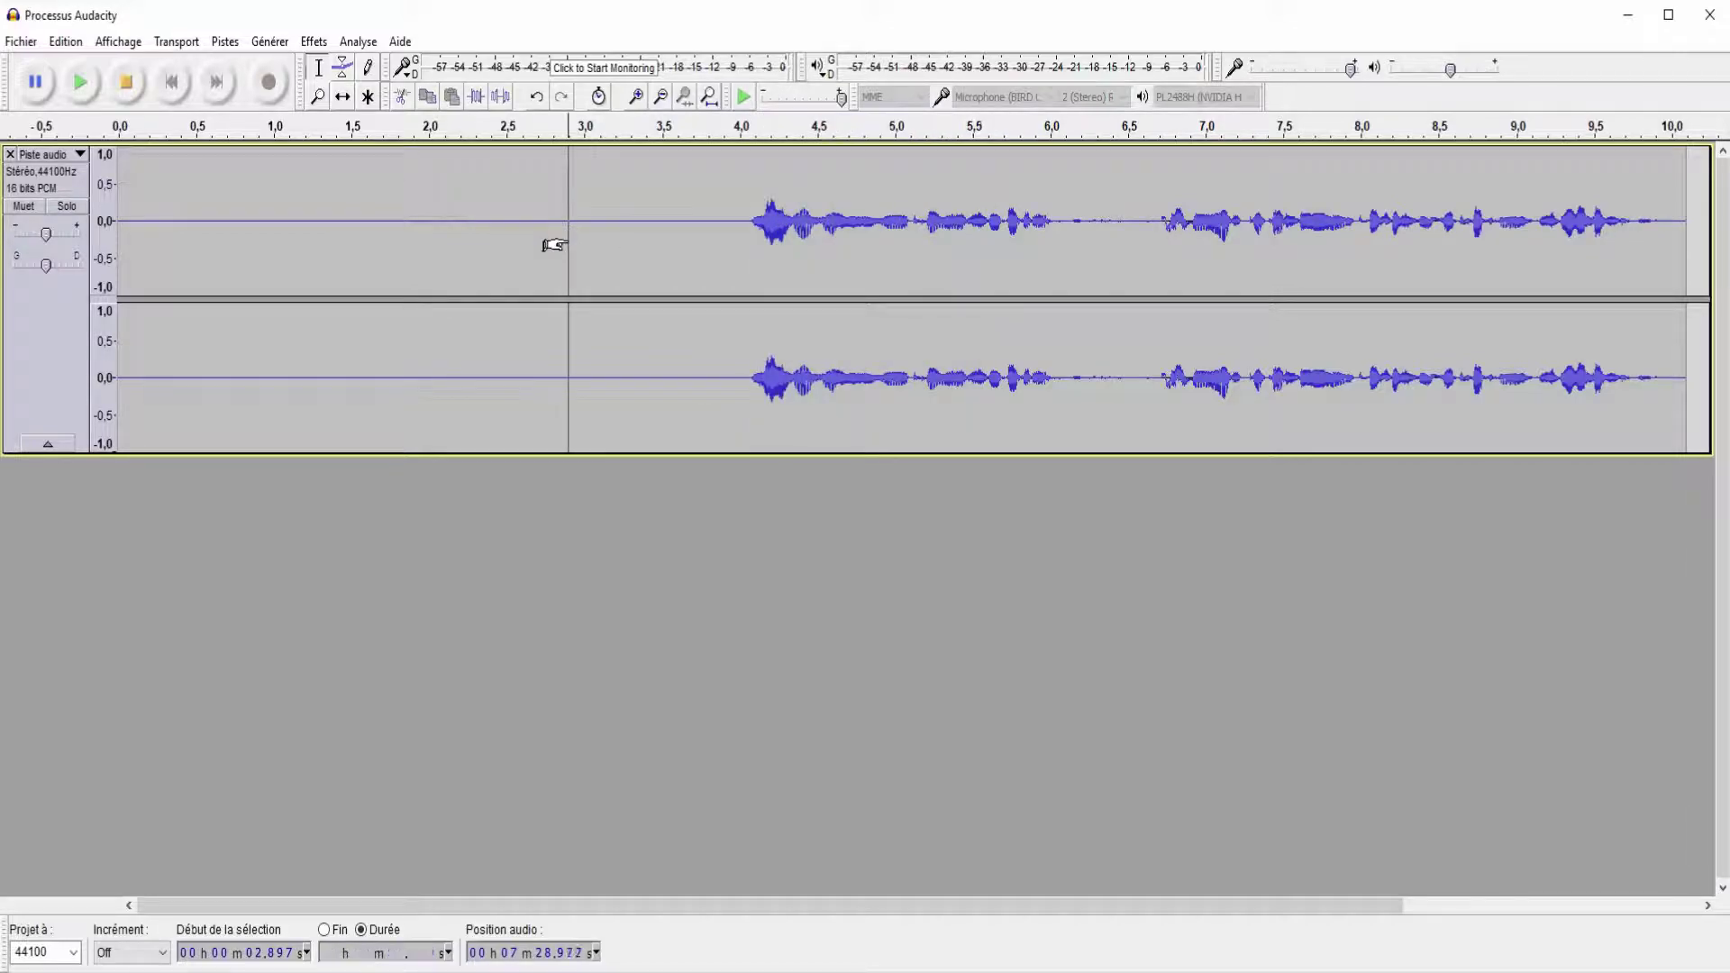
key(ctrl+a)
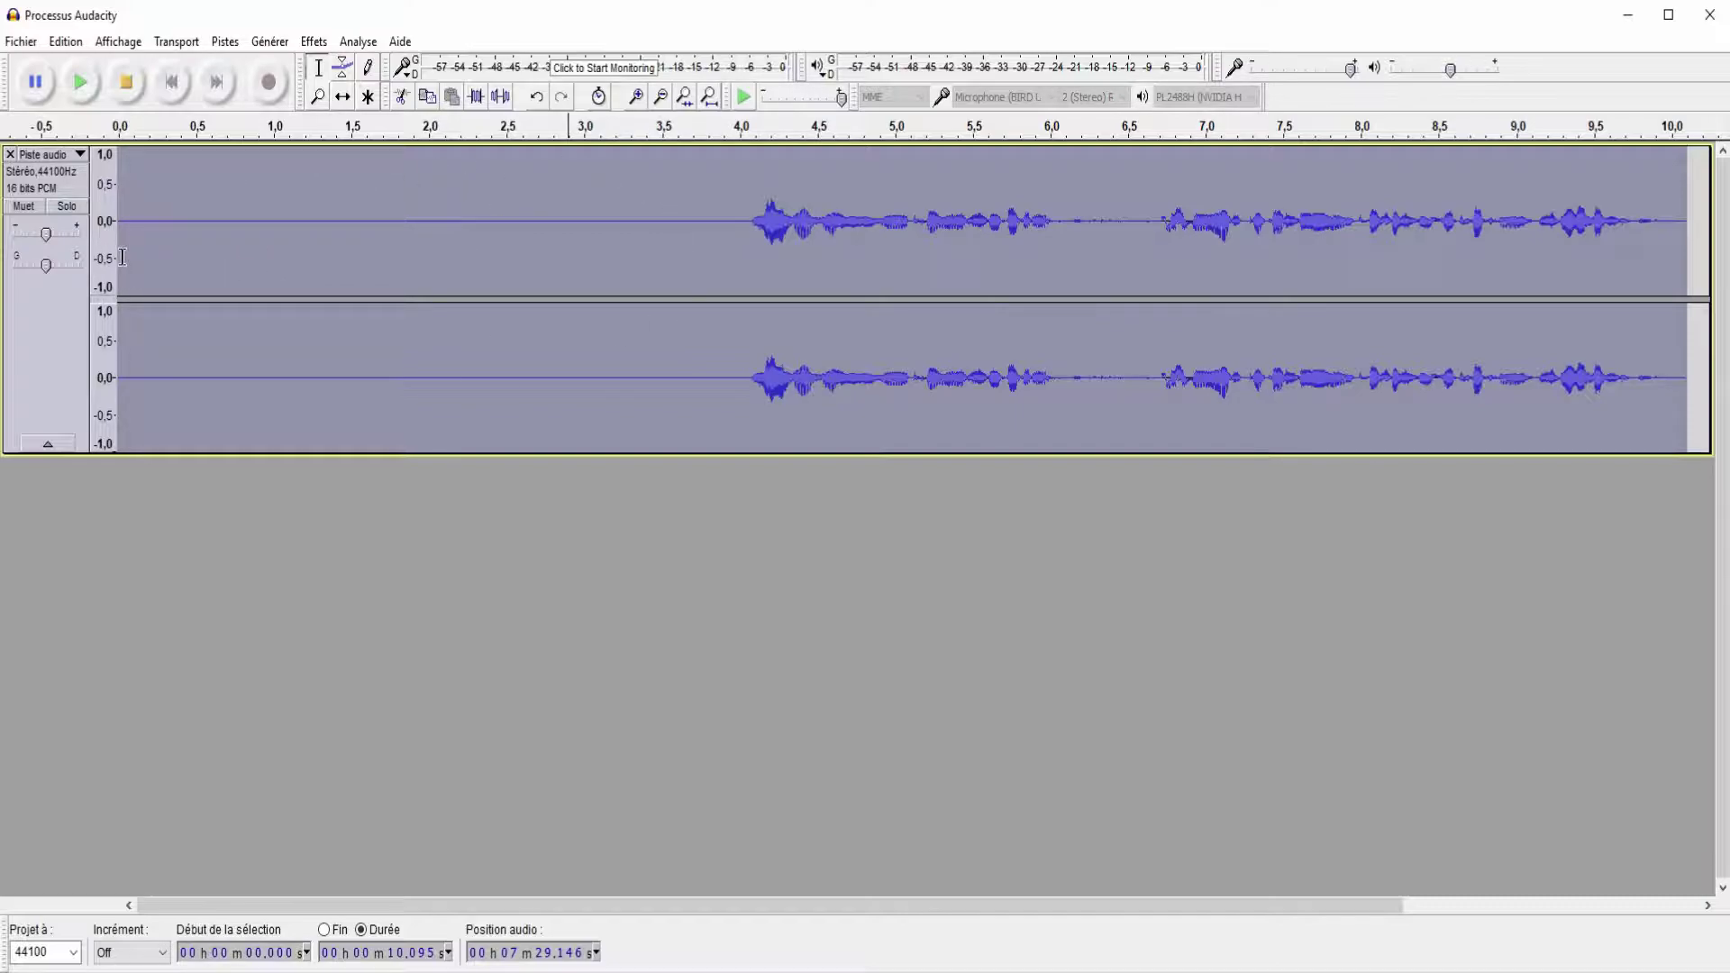
- Play the noise-reduced track from about 0.5 s to check the sound
click(202, 262)
click(77, 82)
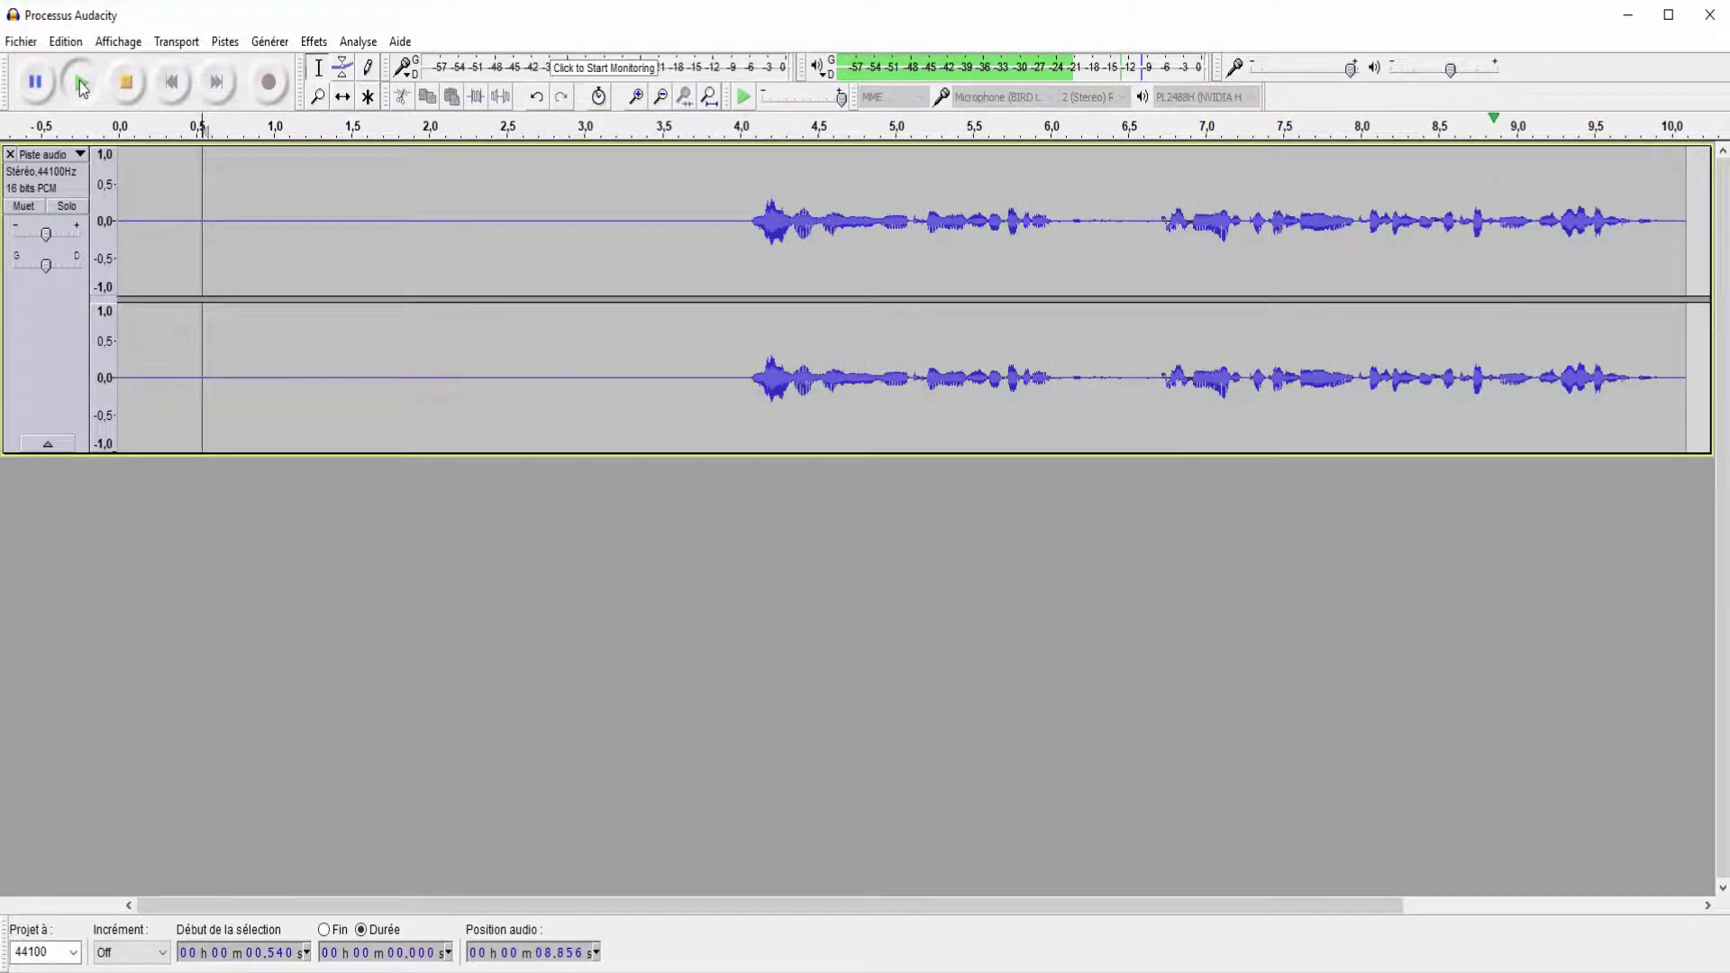
- Compress the whole track with -20 dB threshold, -40 dB noise floor, 3:1 ratio, 0.10 s attack and 1.0 s release, and play the speech
key(ctrl+a)
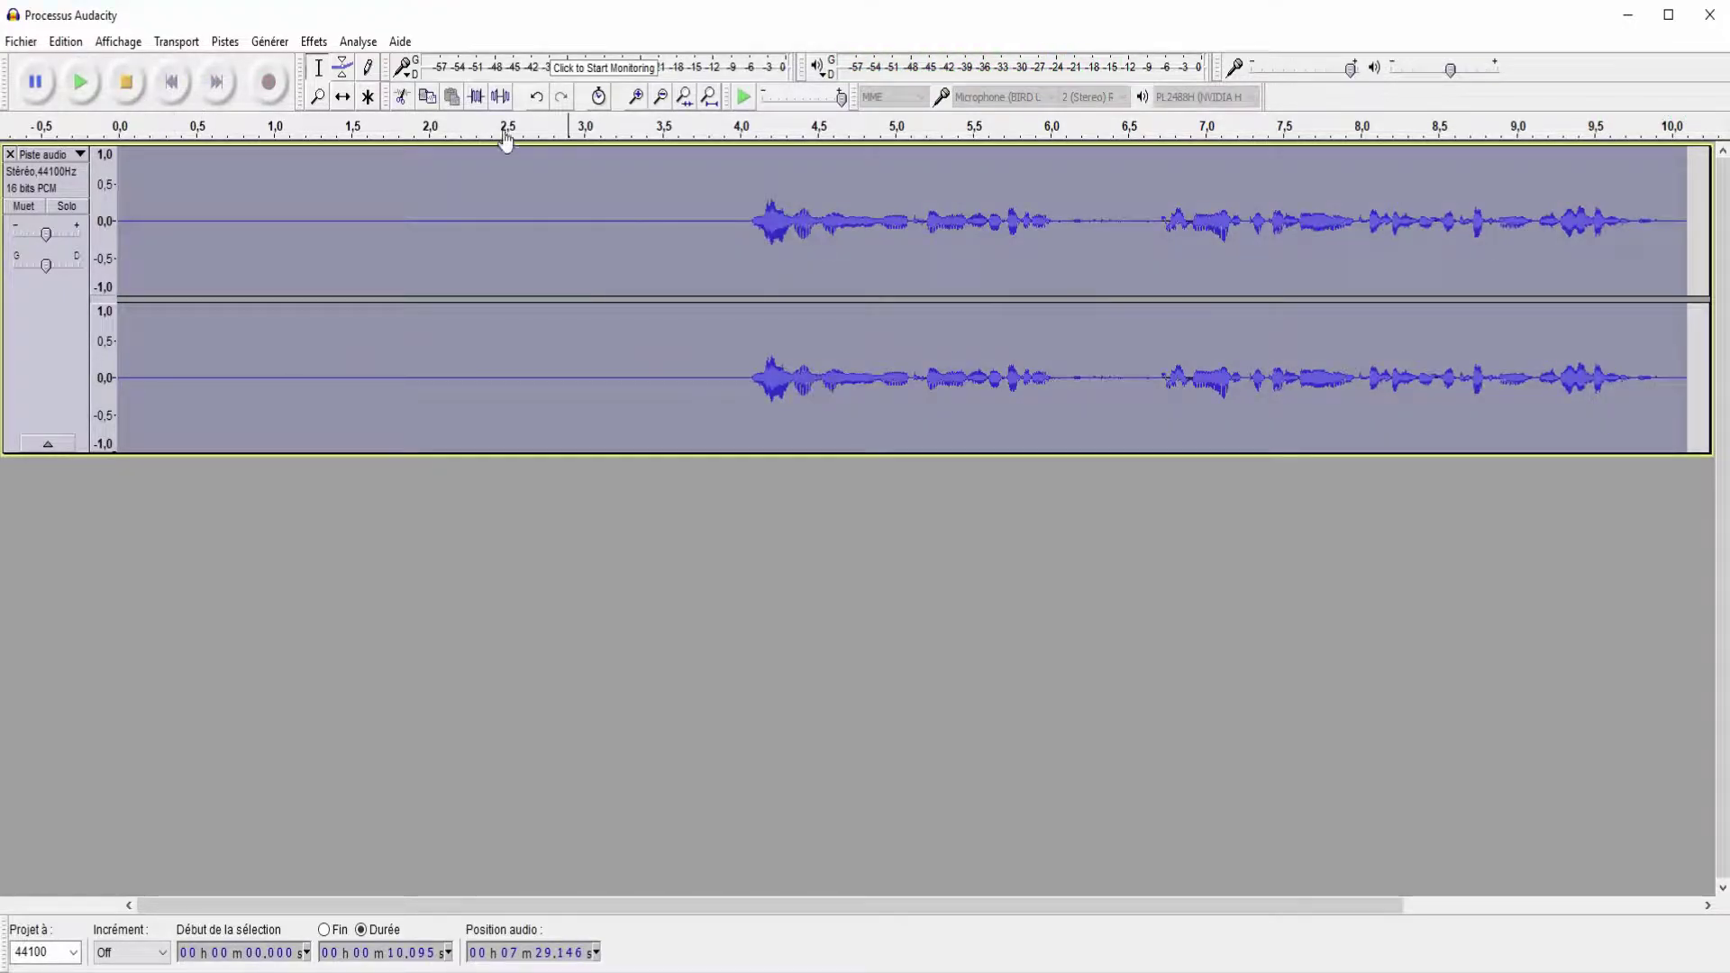
click(314, 42)
click(423, 183)
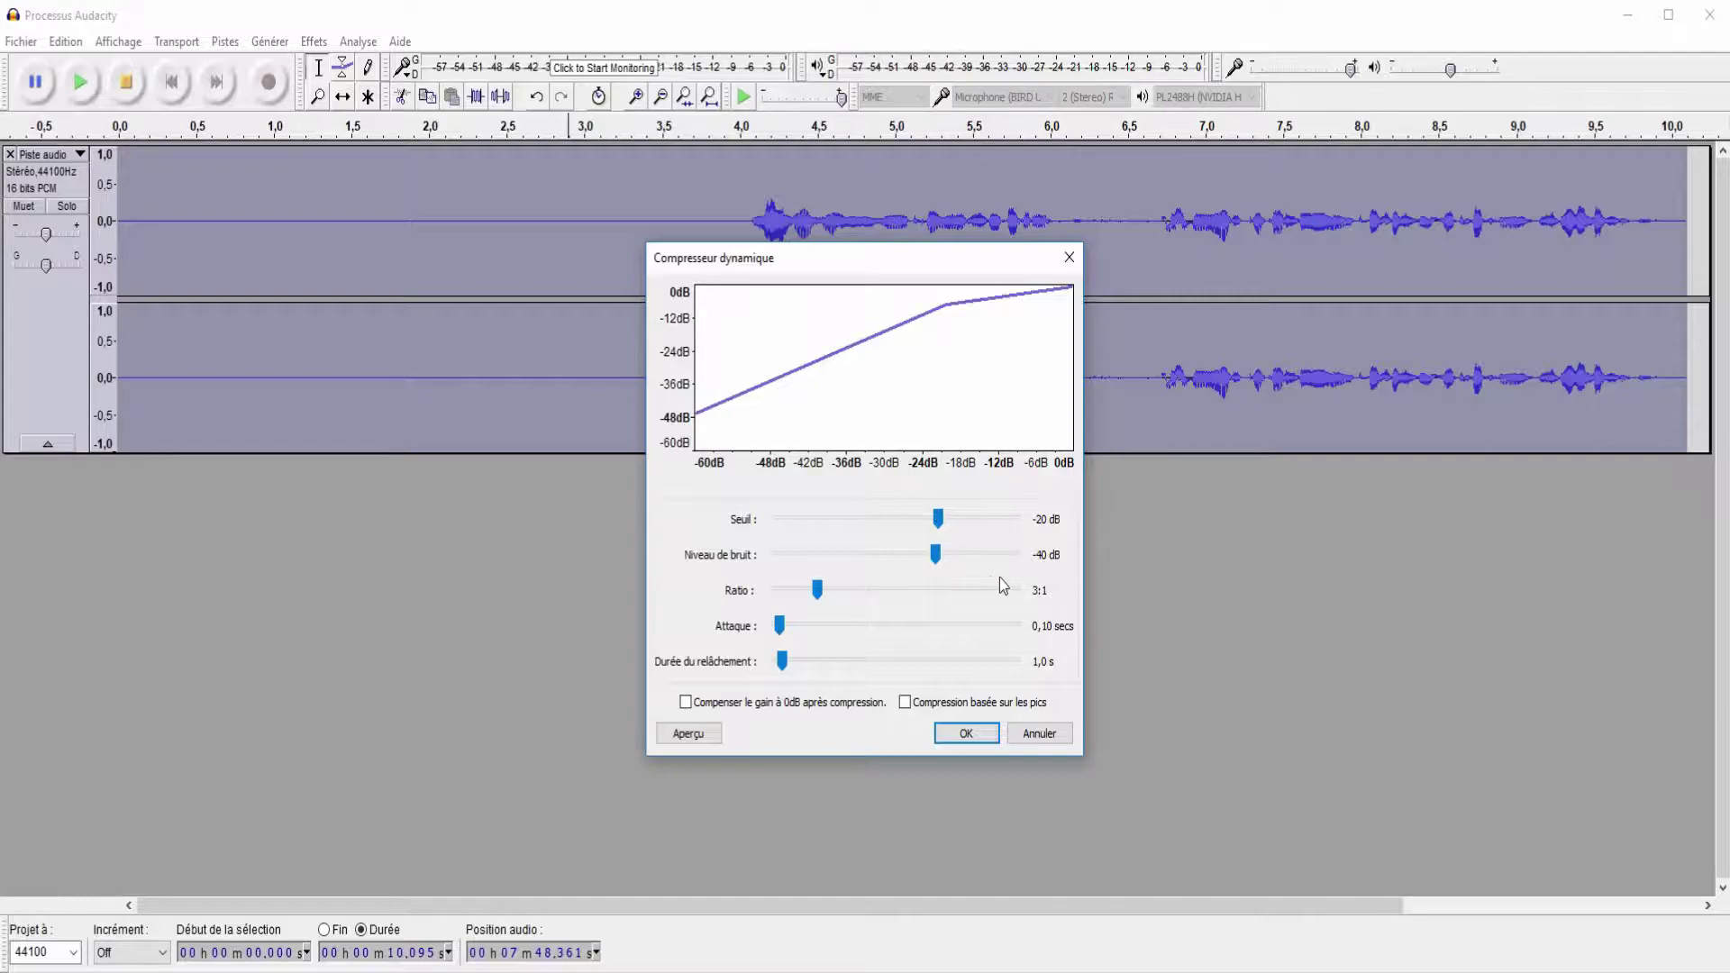
mouse_move(820, 593)
mouse_down()
mouse_move(962, 596)
mouse_move(819, 597)
mouse_up()
drag(817, 590, 1045, 581)
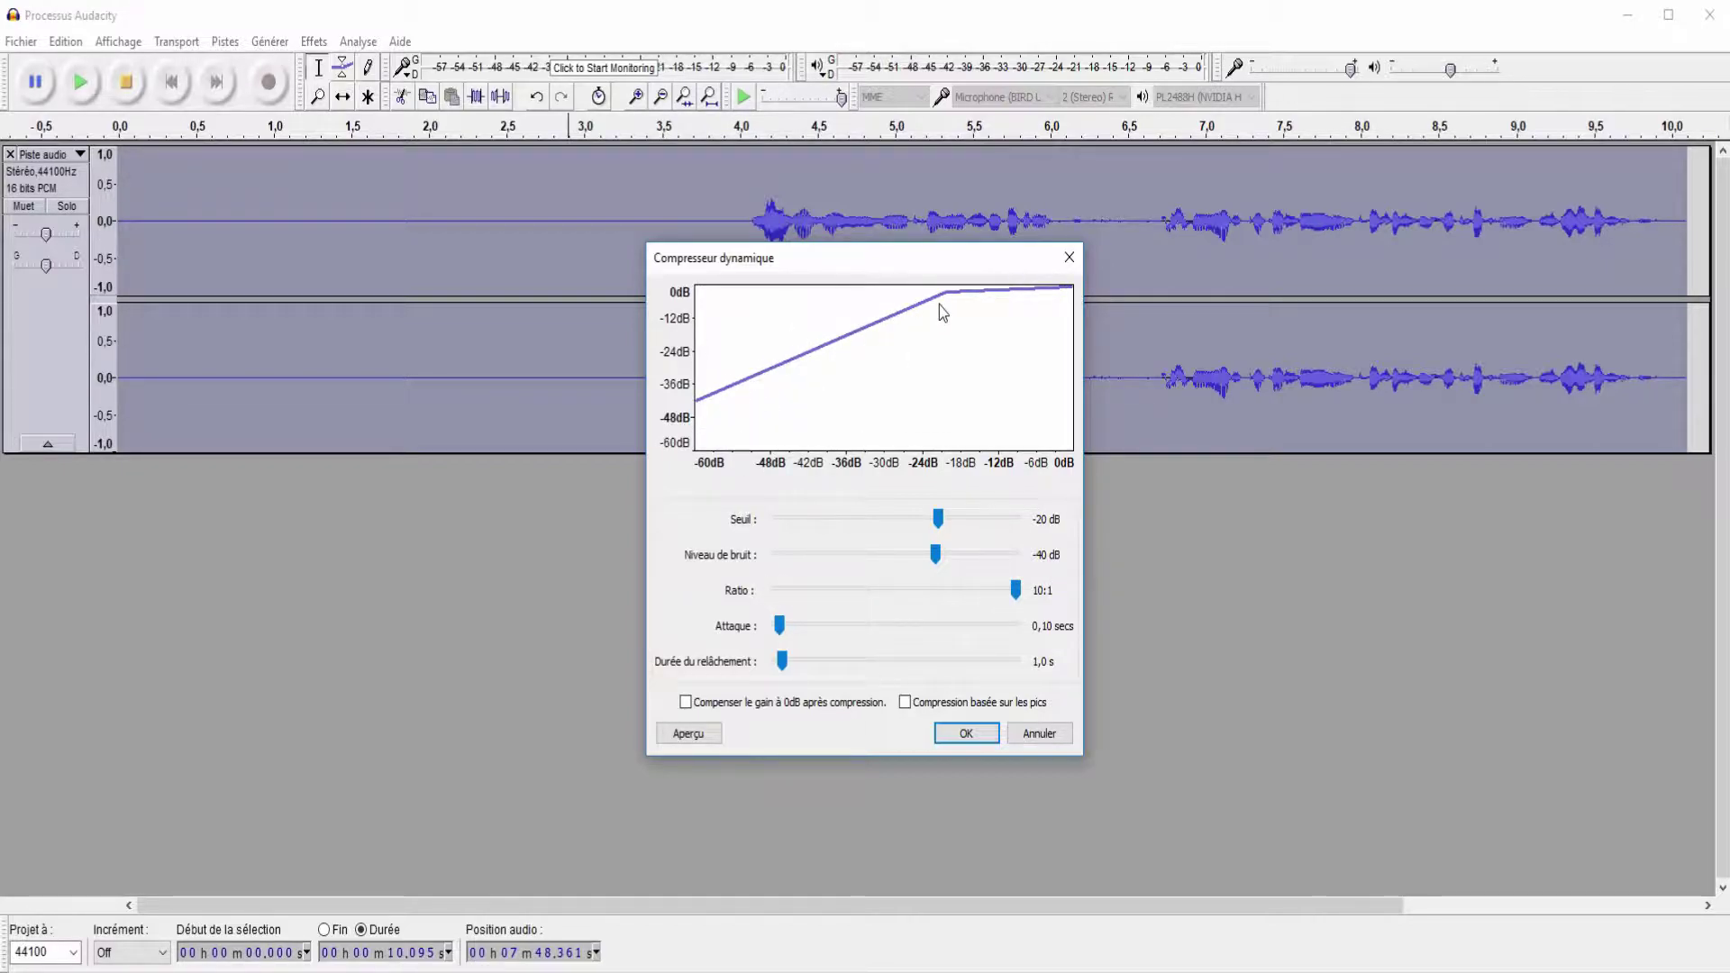
drag(1015, 590, 817, 605)
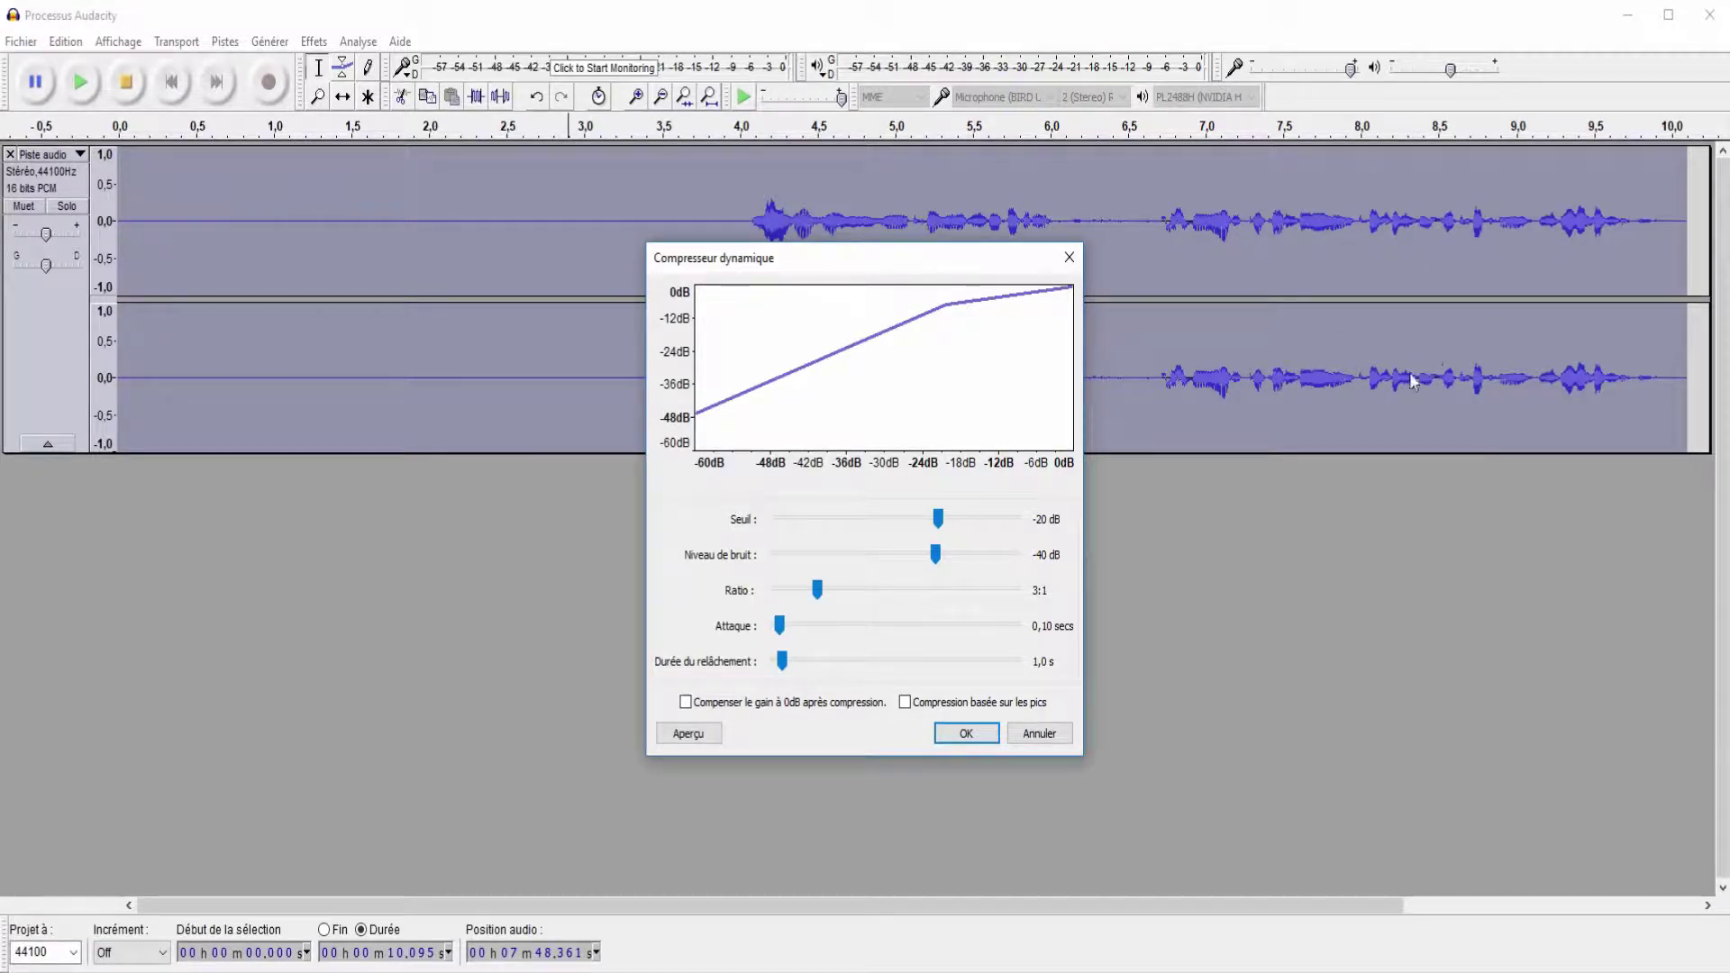
click(964, 734)
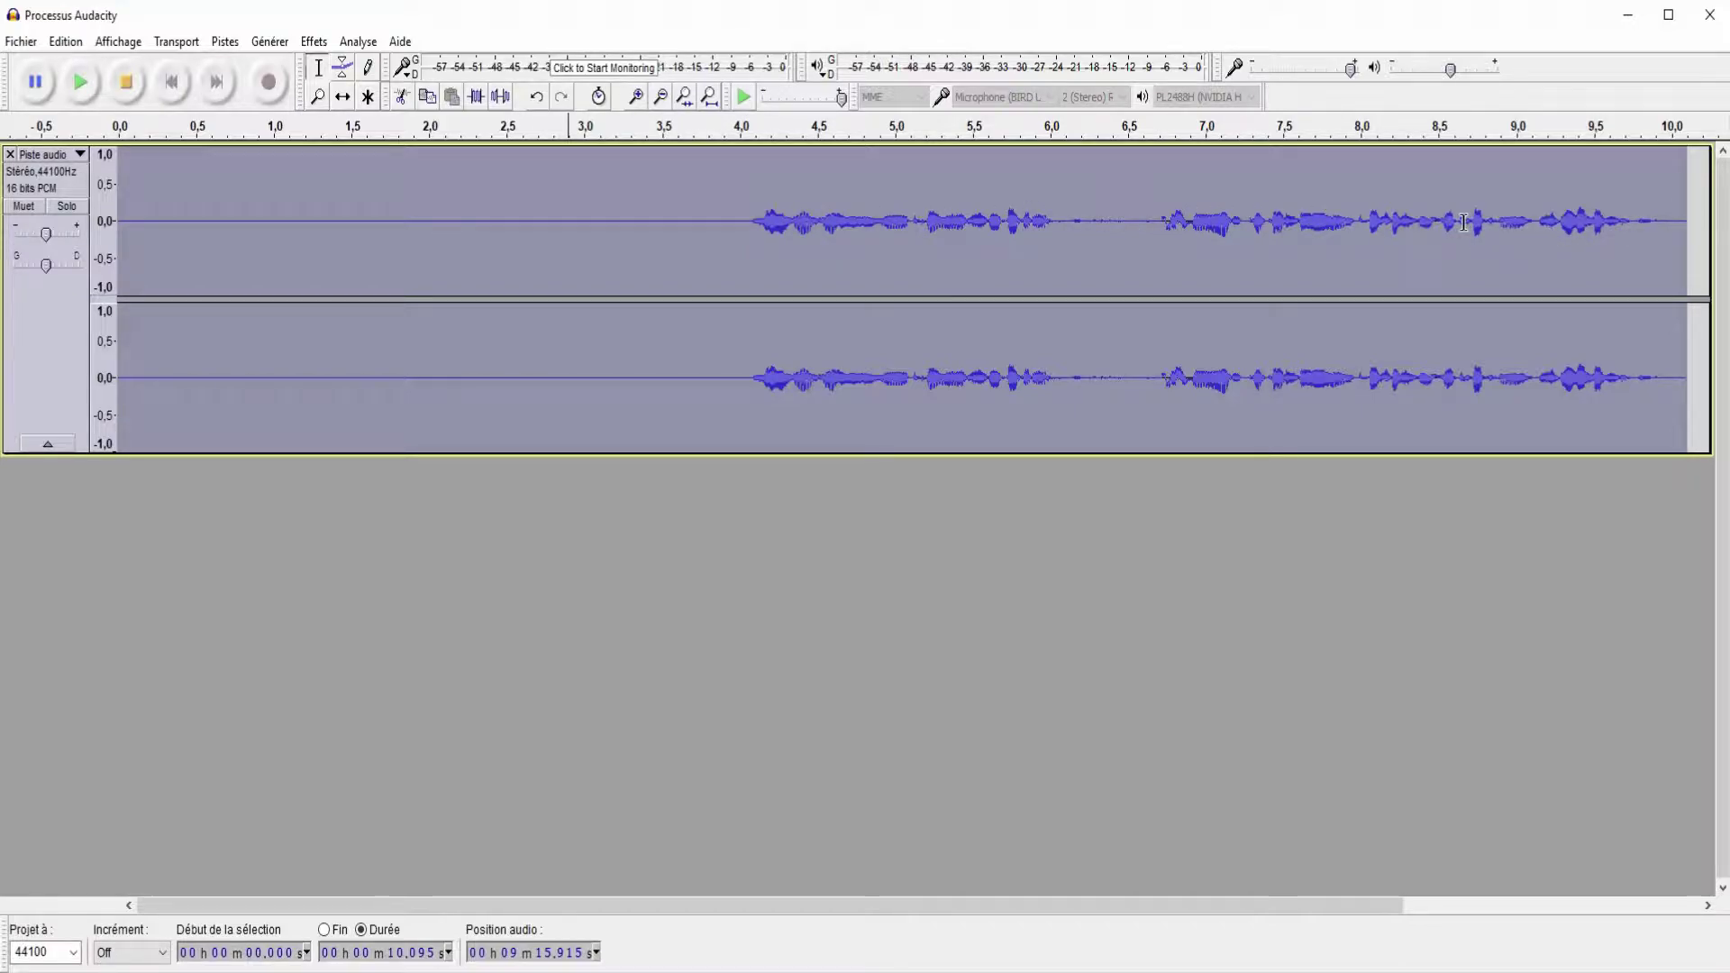
click(737, 223)
click(92, 81)
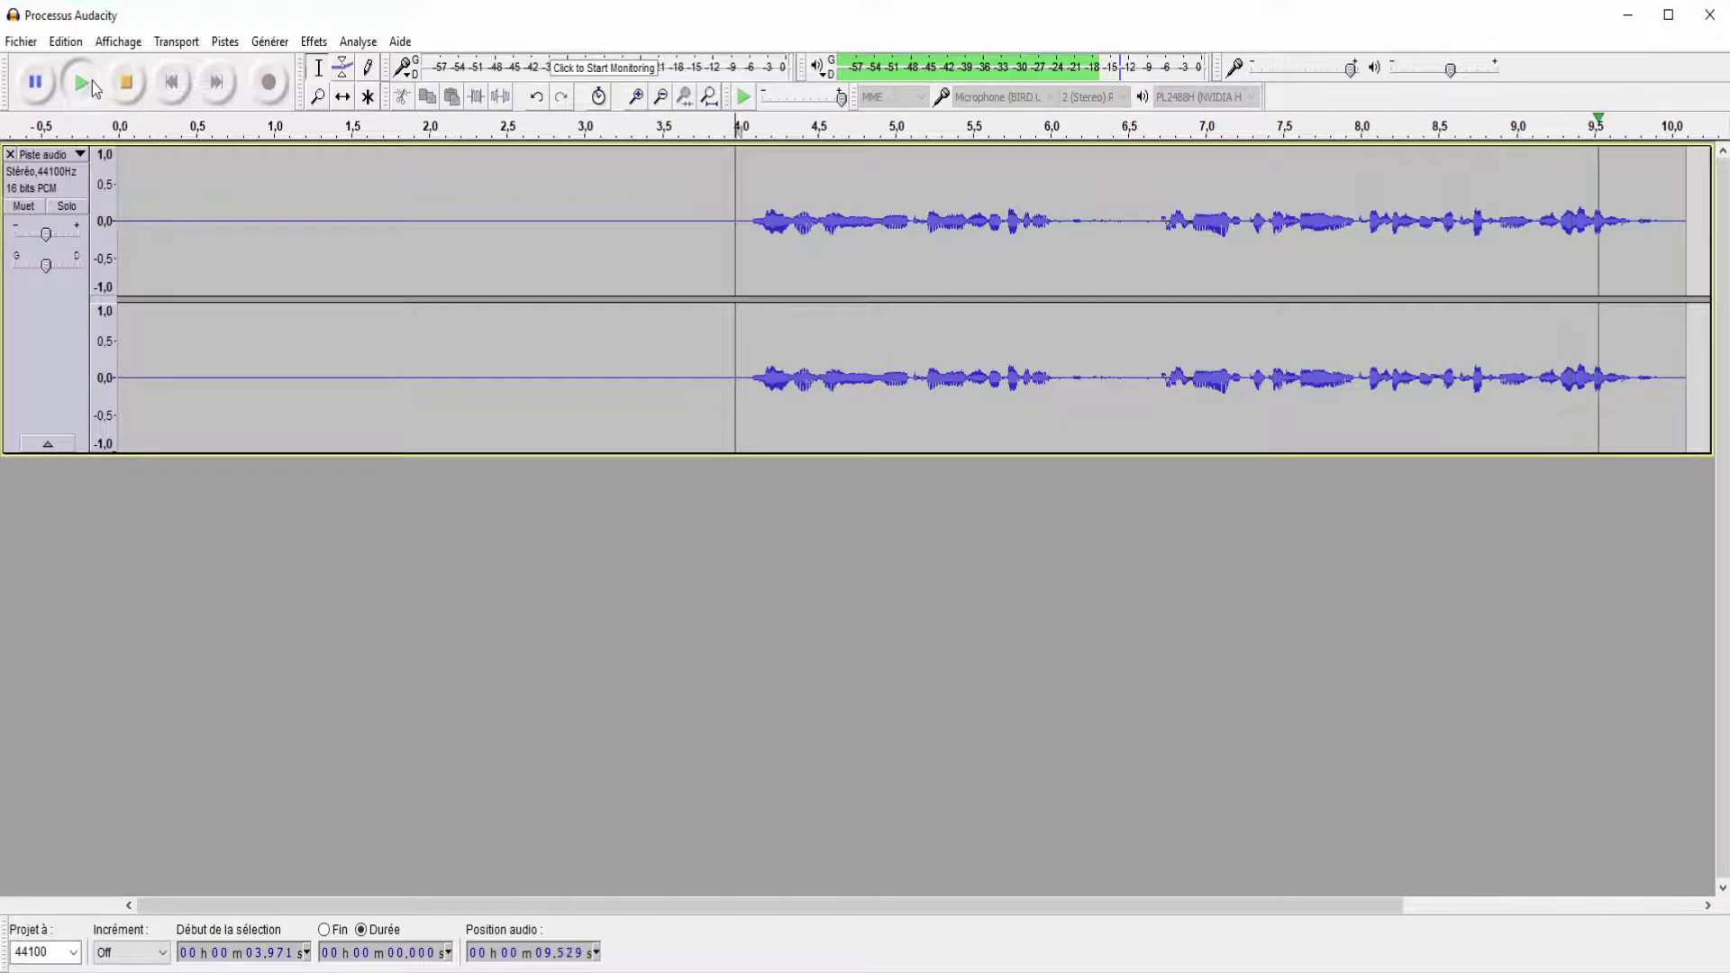
- Apply Equalisation to the whole track with the "Le Roi Des Rats" curve in graphic equaliser mode
key(ctrl+a)
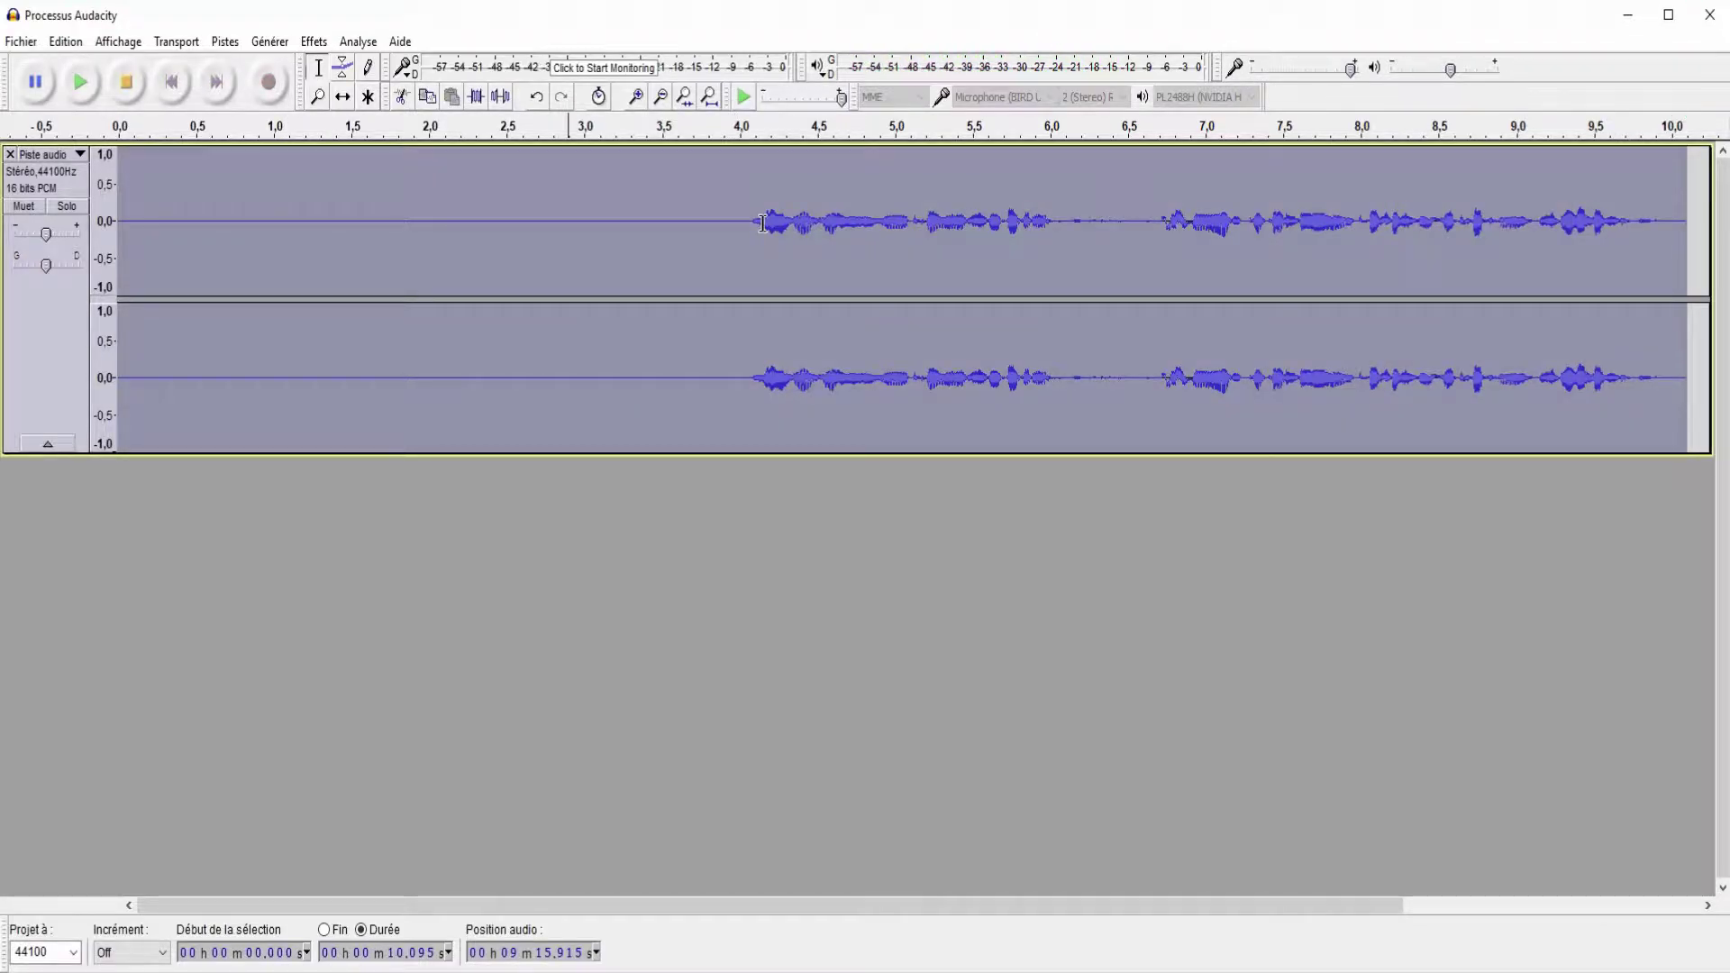
click(315, 41)
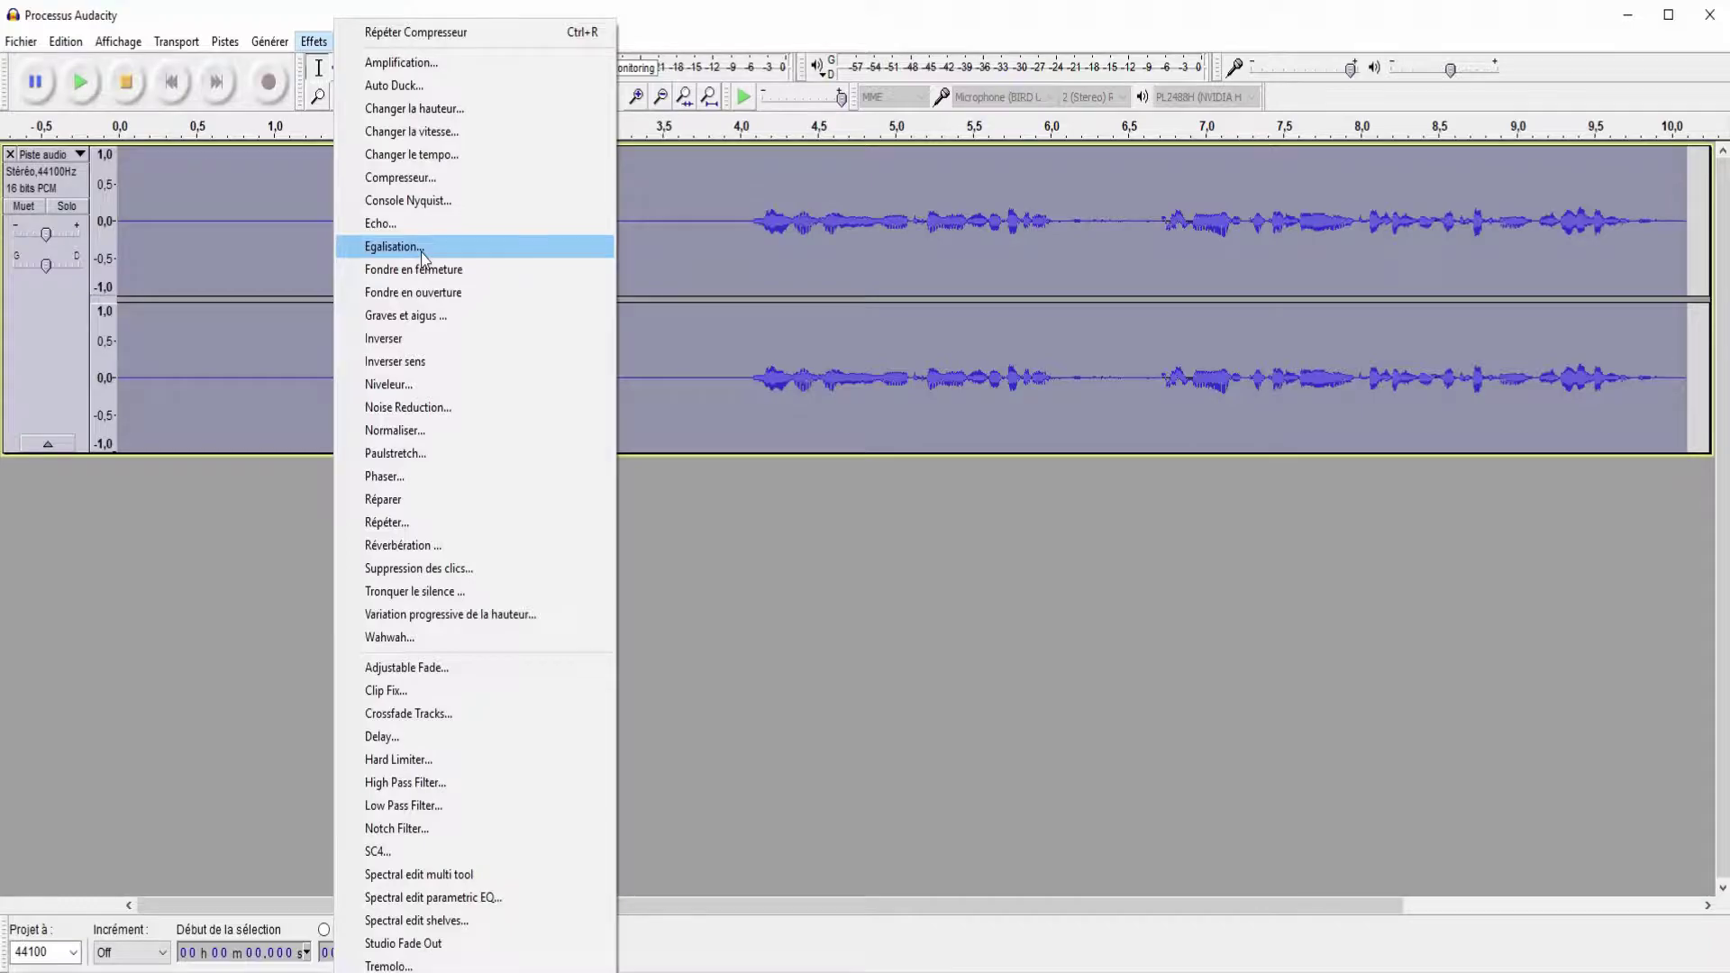
click(421, 253)
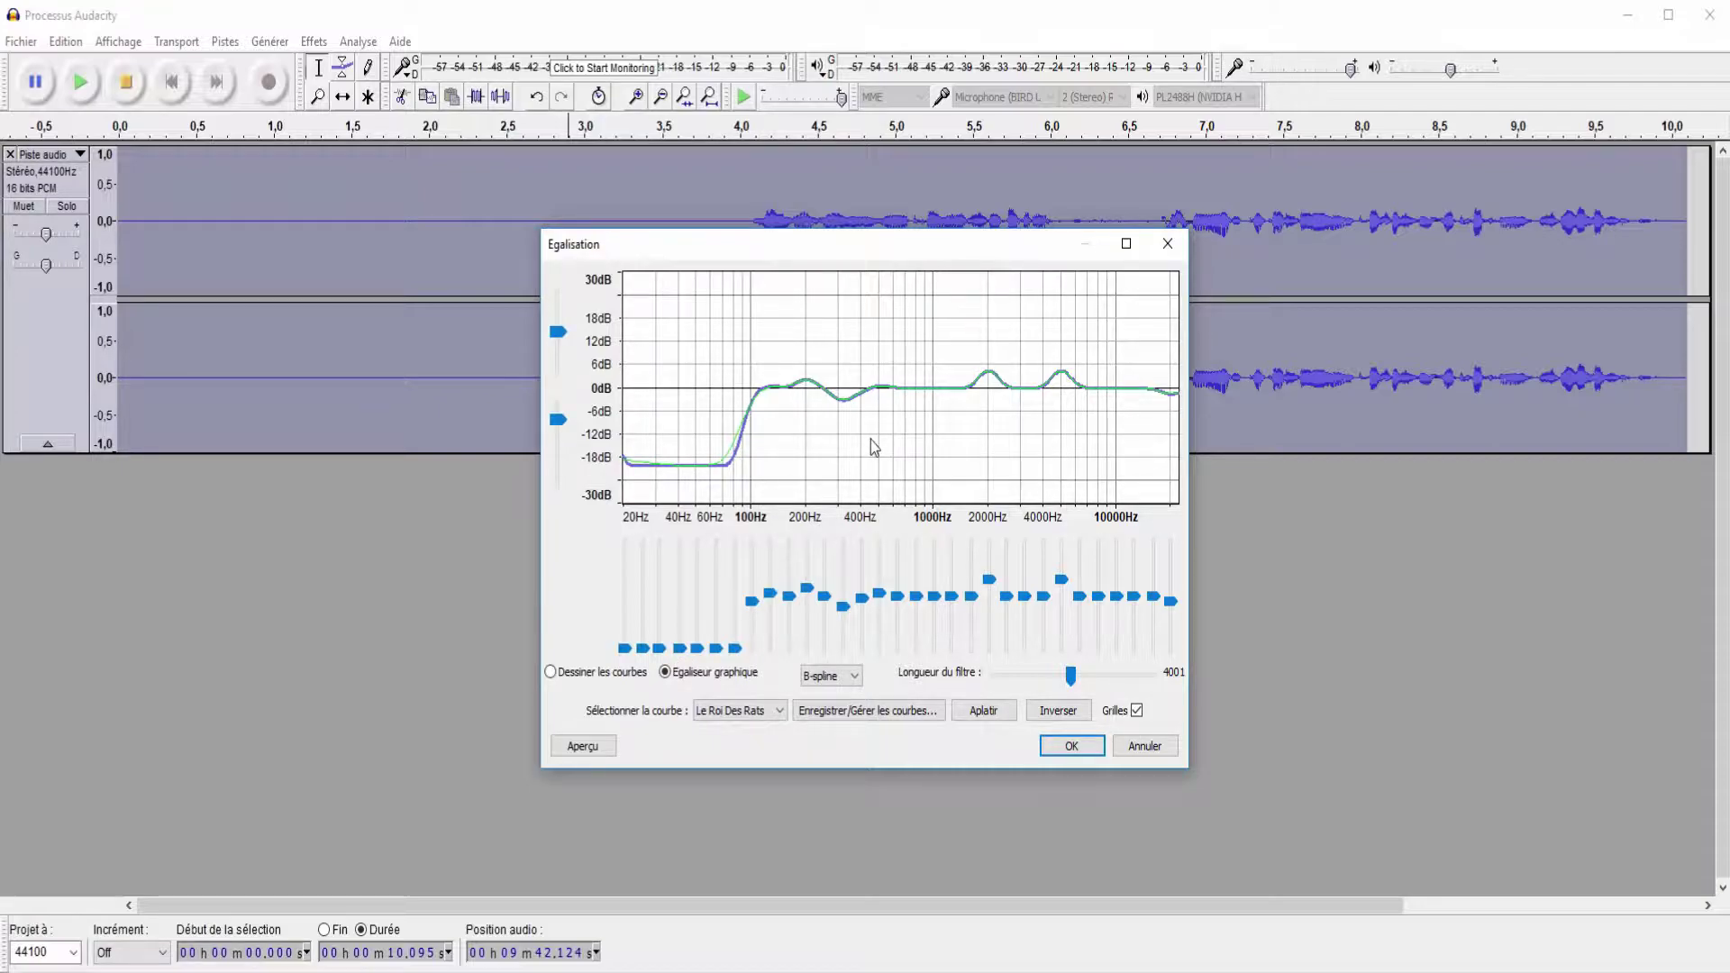
click(1071, 748)
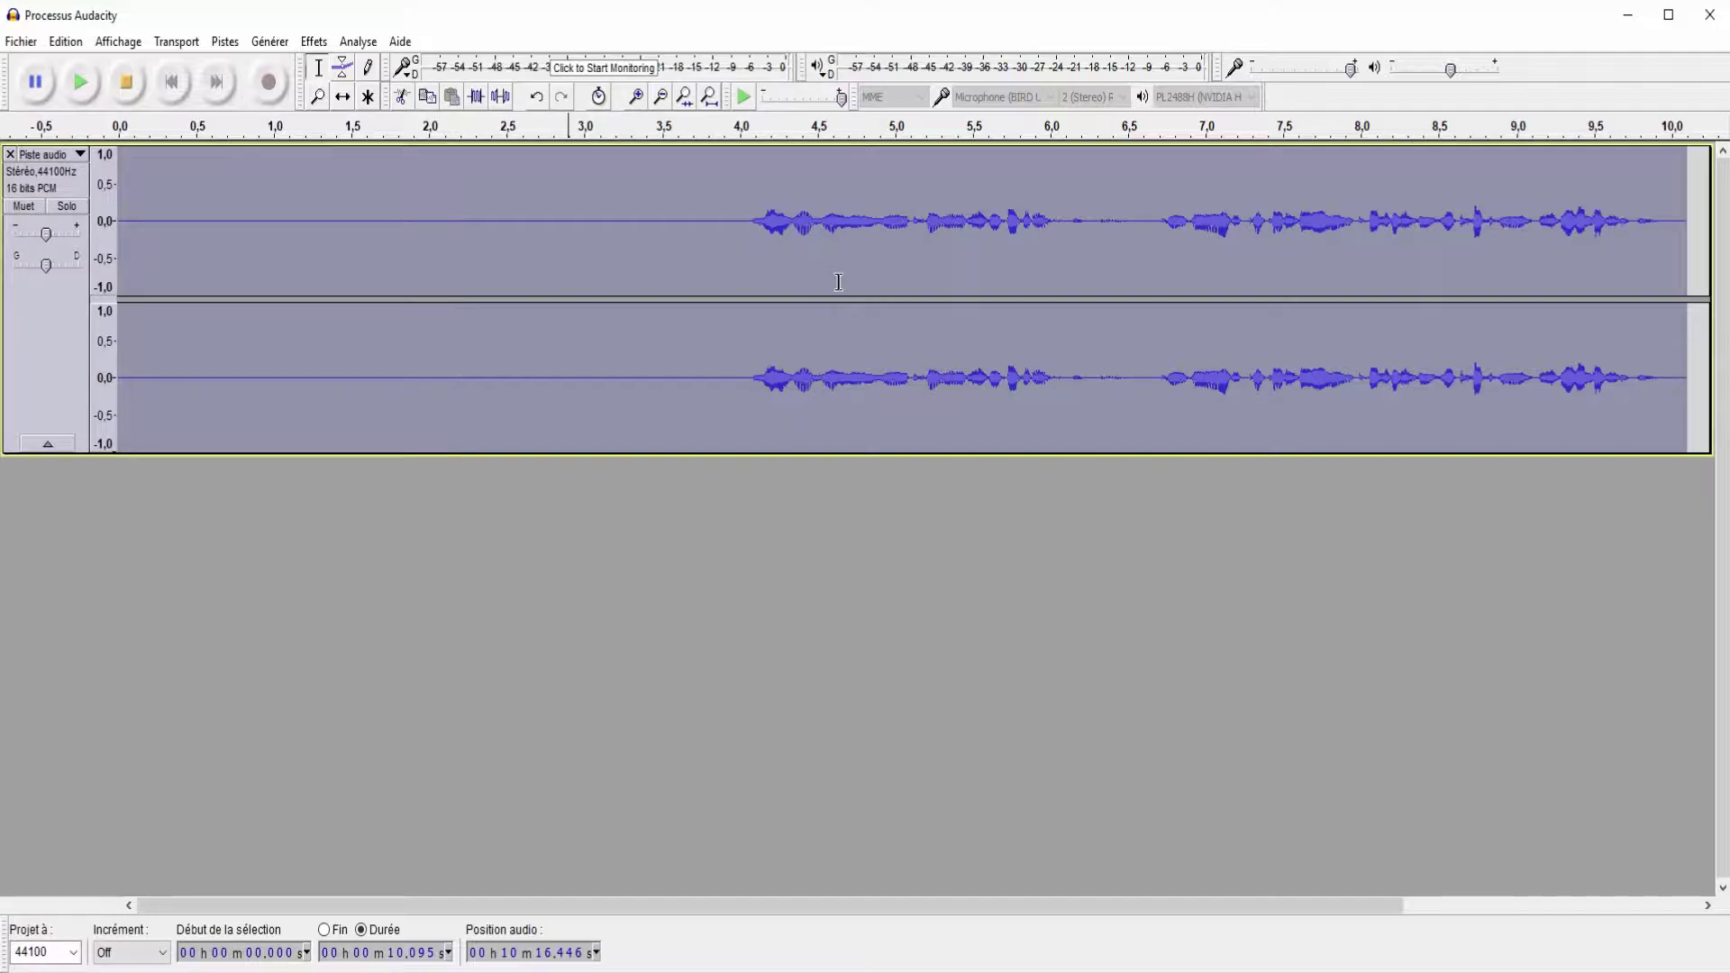
- Play the equalised speech from just before it begins, at about 3.9 s, to judge the result
click(718, 270)
click(89, 78)
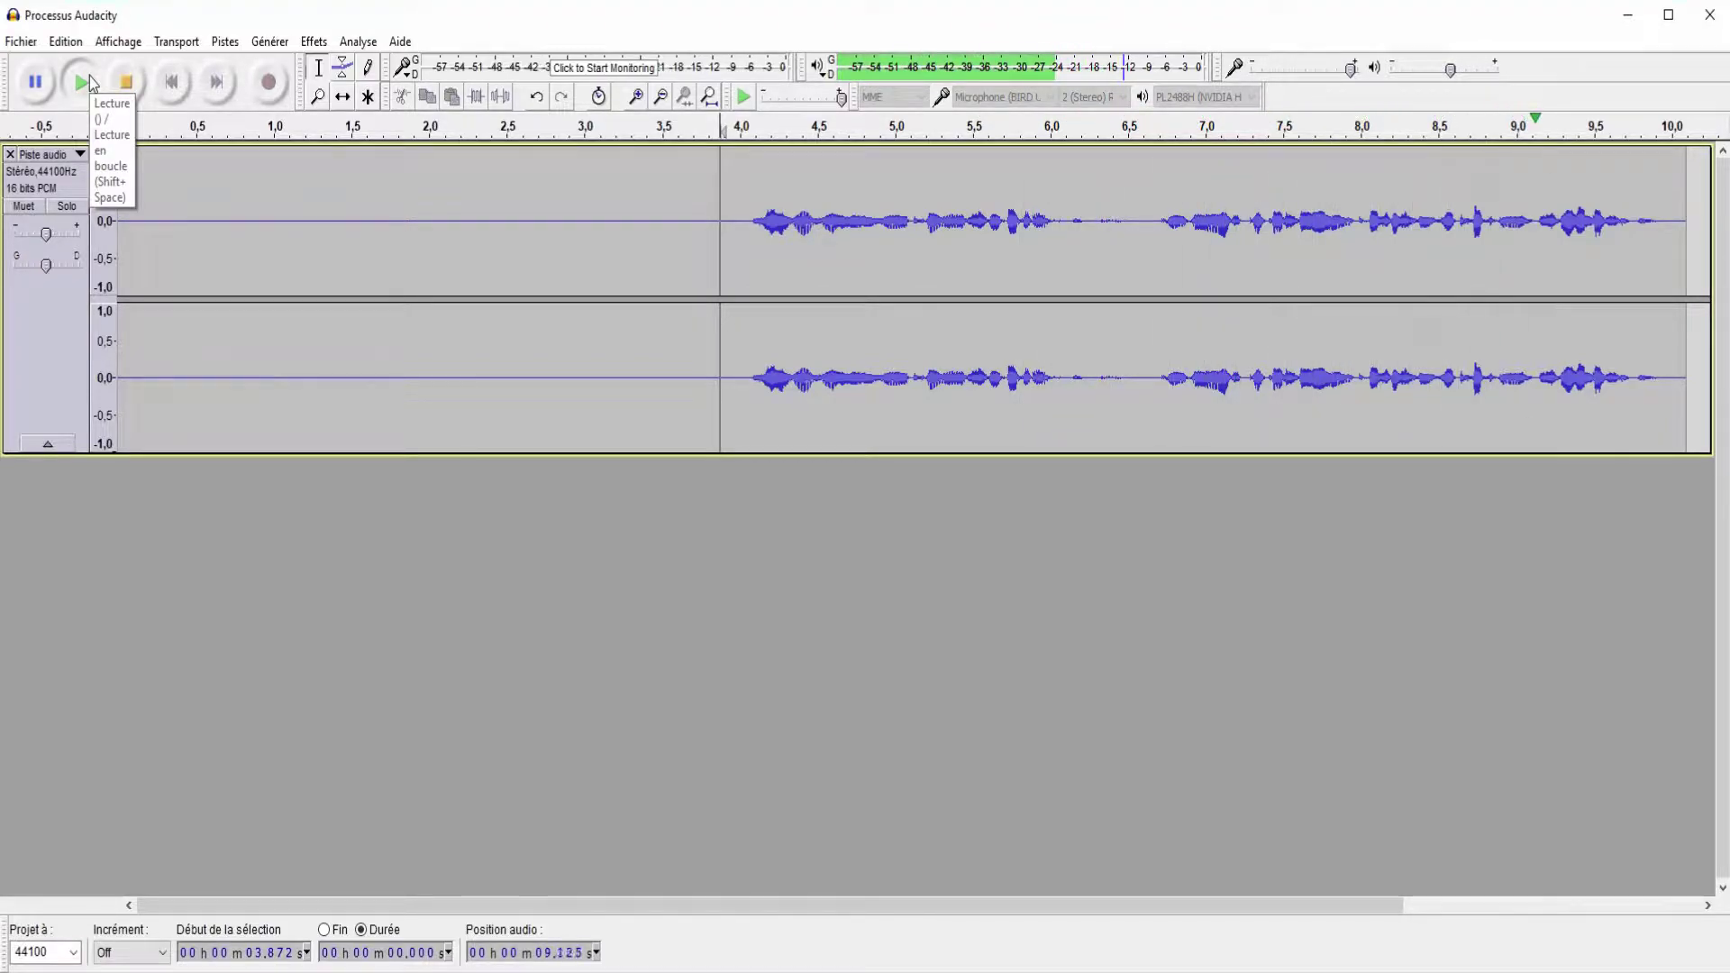
double_click(838, 282)
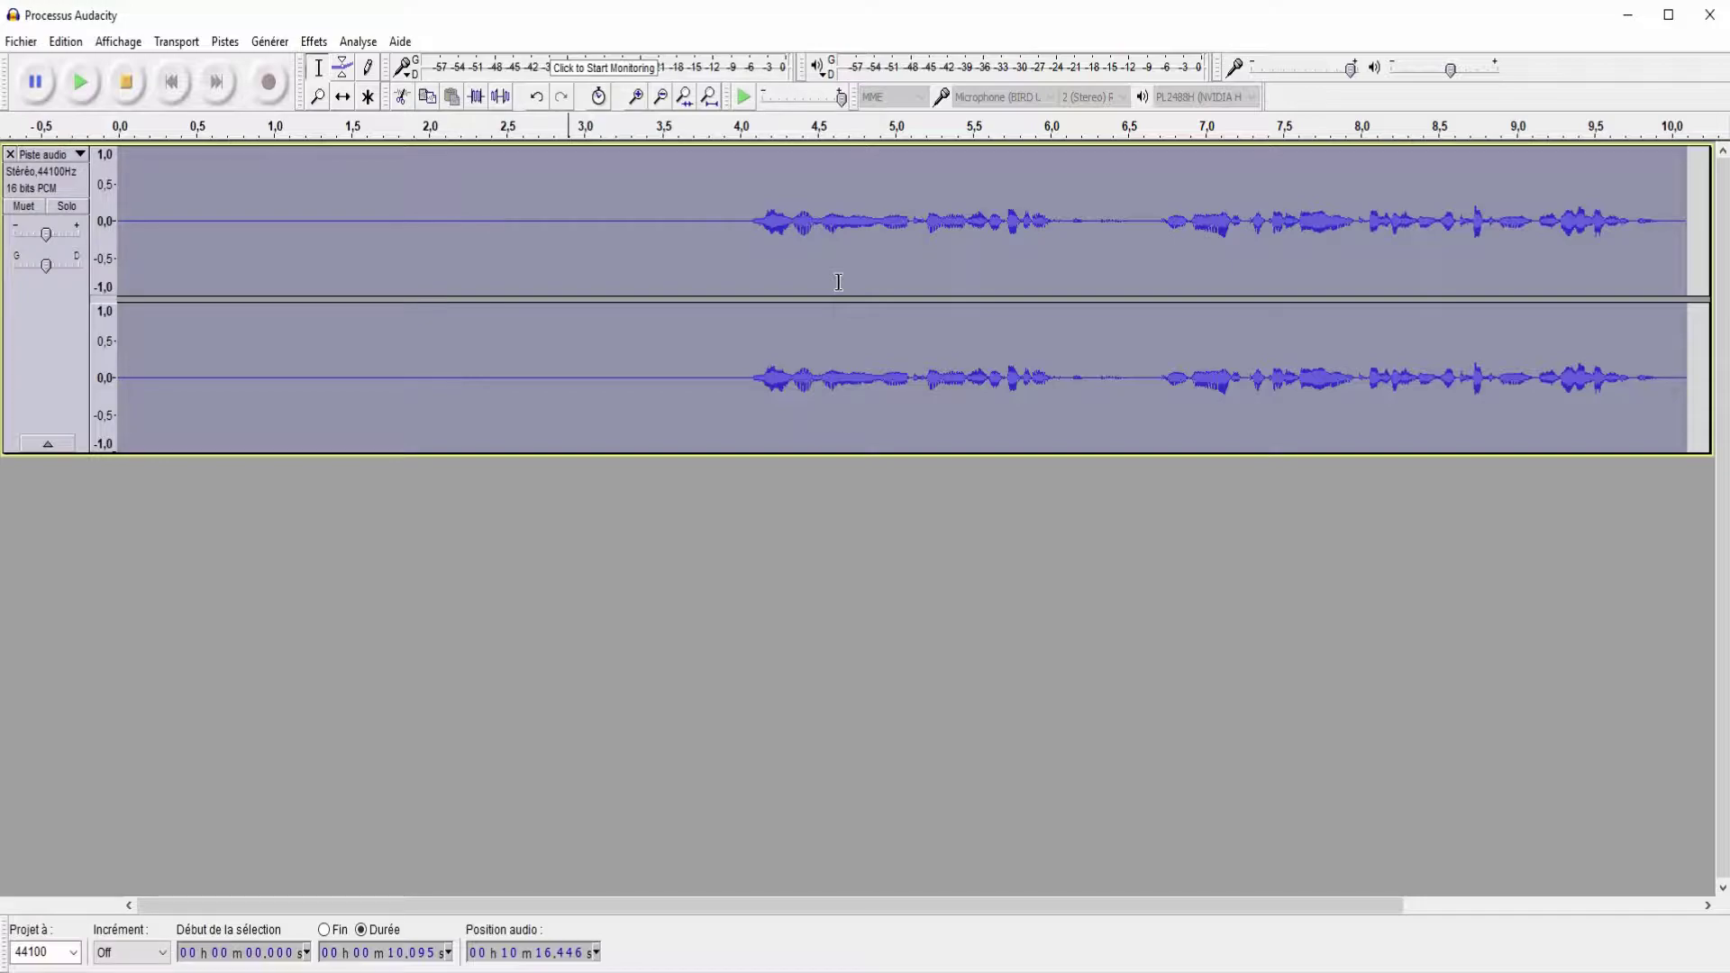
click(735, 270)
click(92, 81)
- Normalise the whole track to a maximum amplitude of -4.0 dB with DC offset removal, and play the speech from about 4 s
click(322, 47)
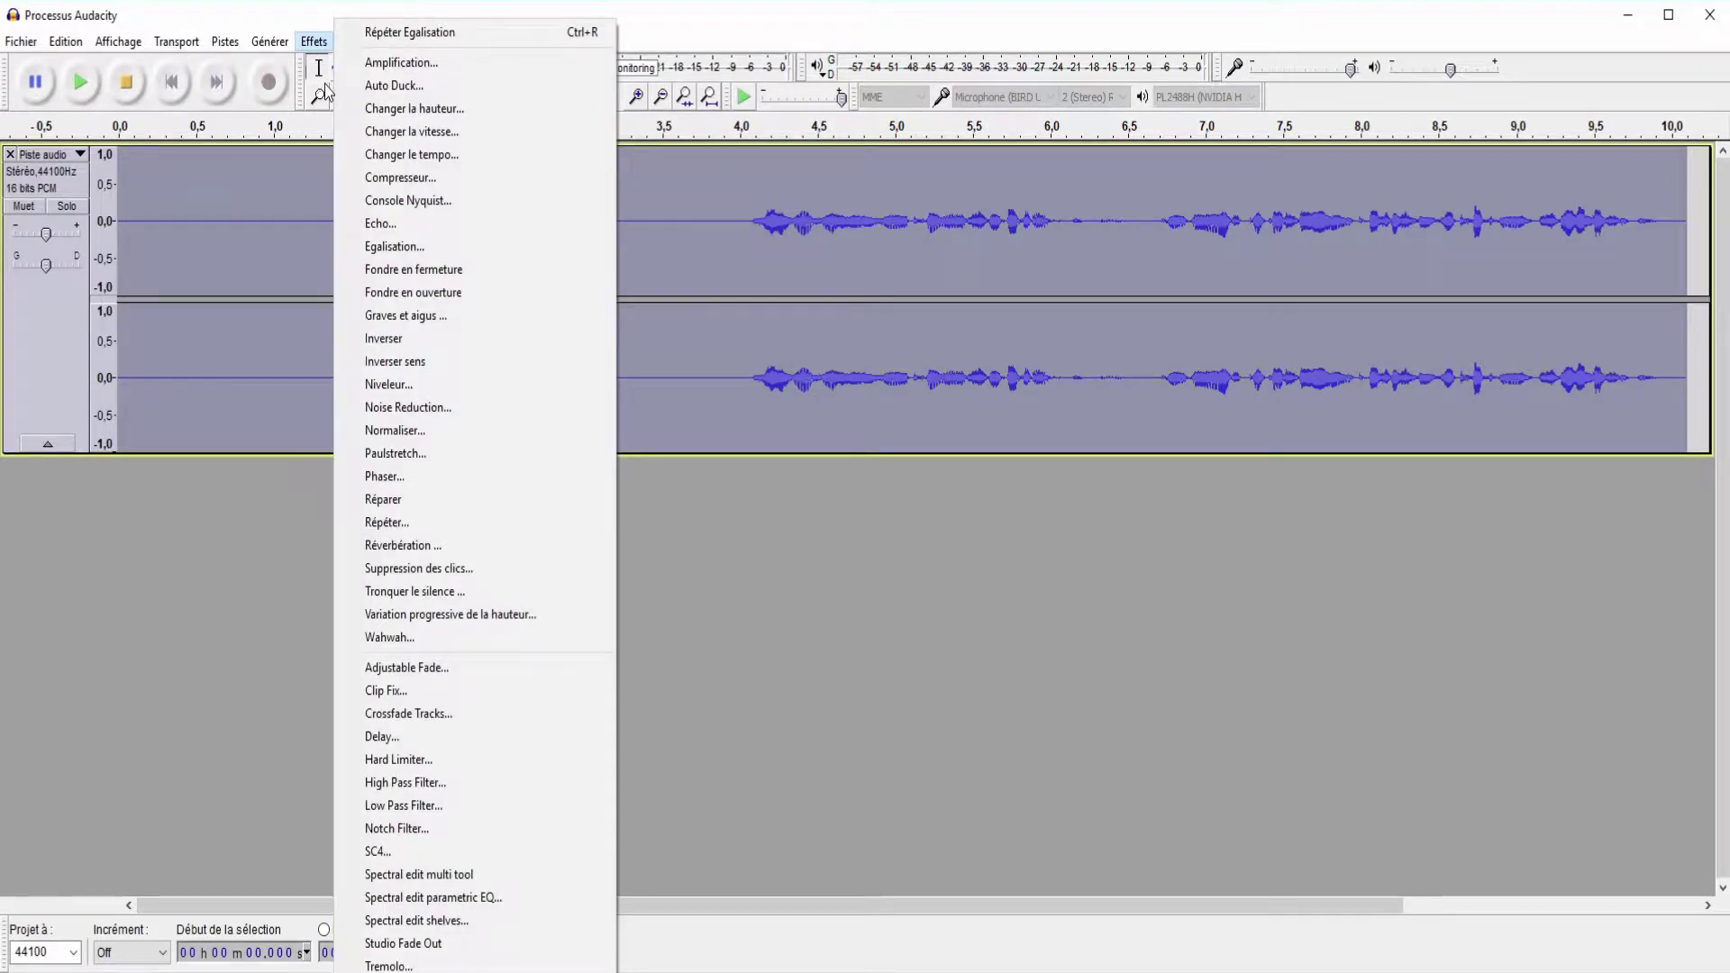
click(419, 434)
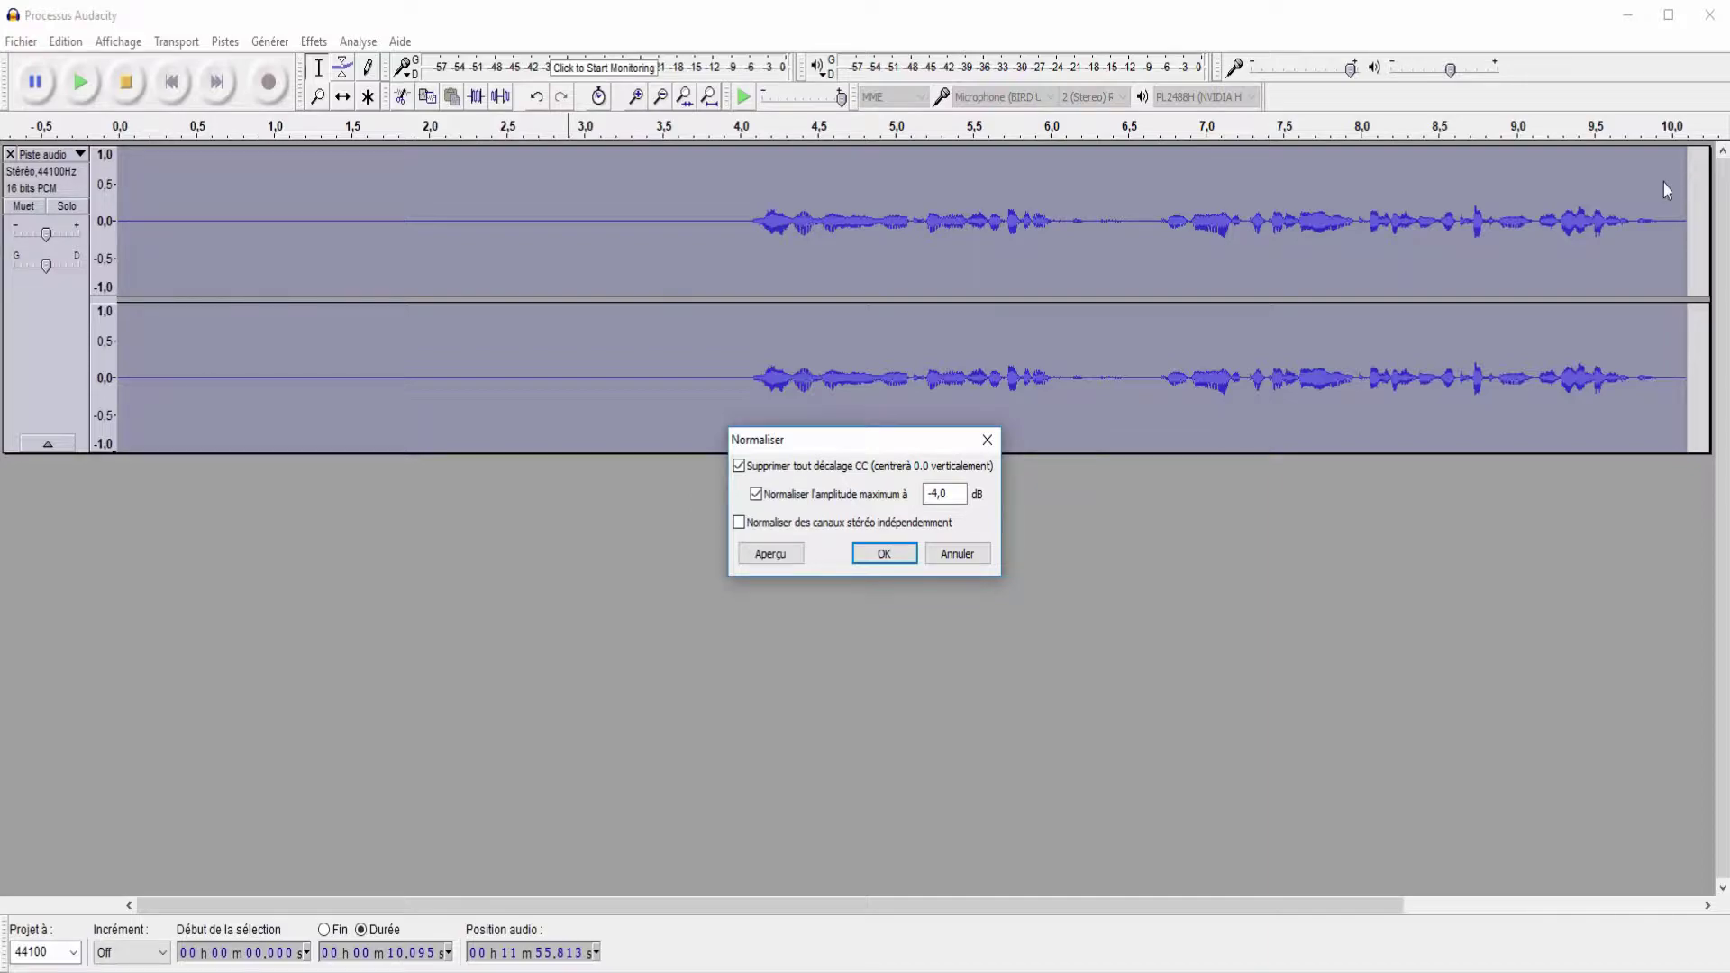
click(951, 495)
click(889, 555)
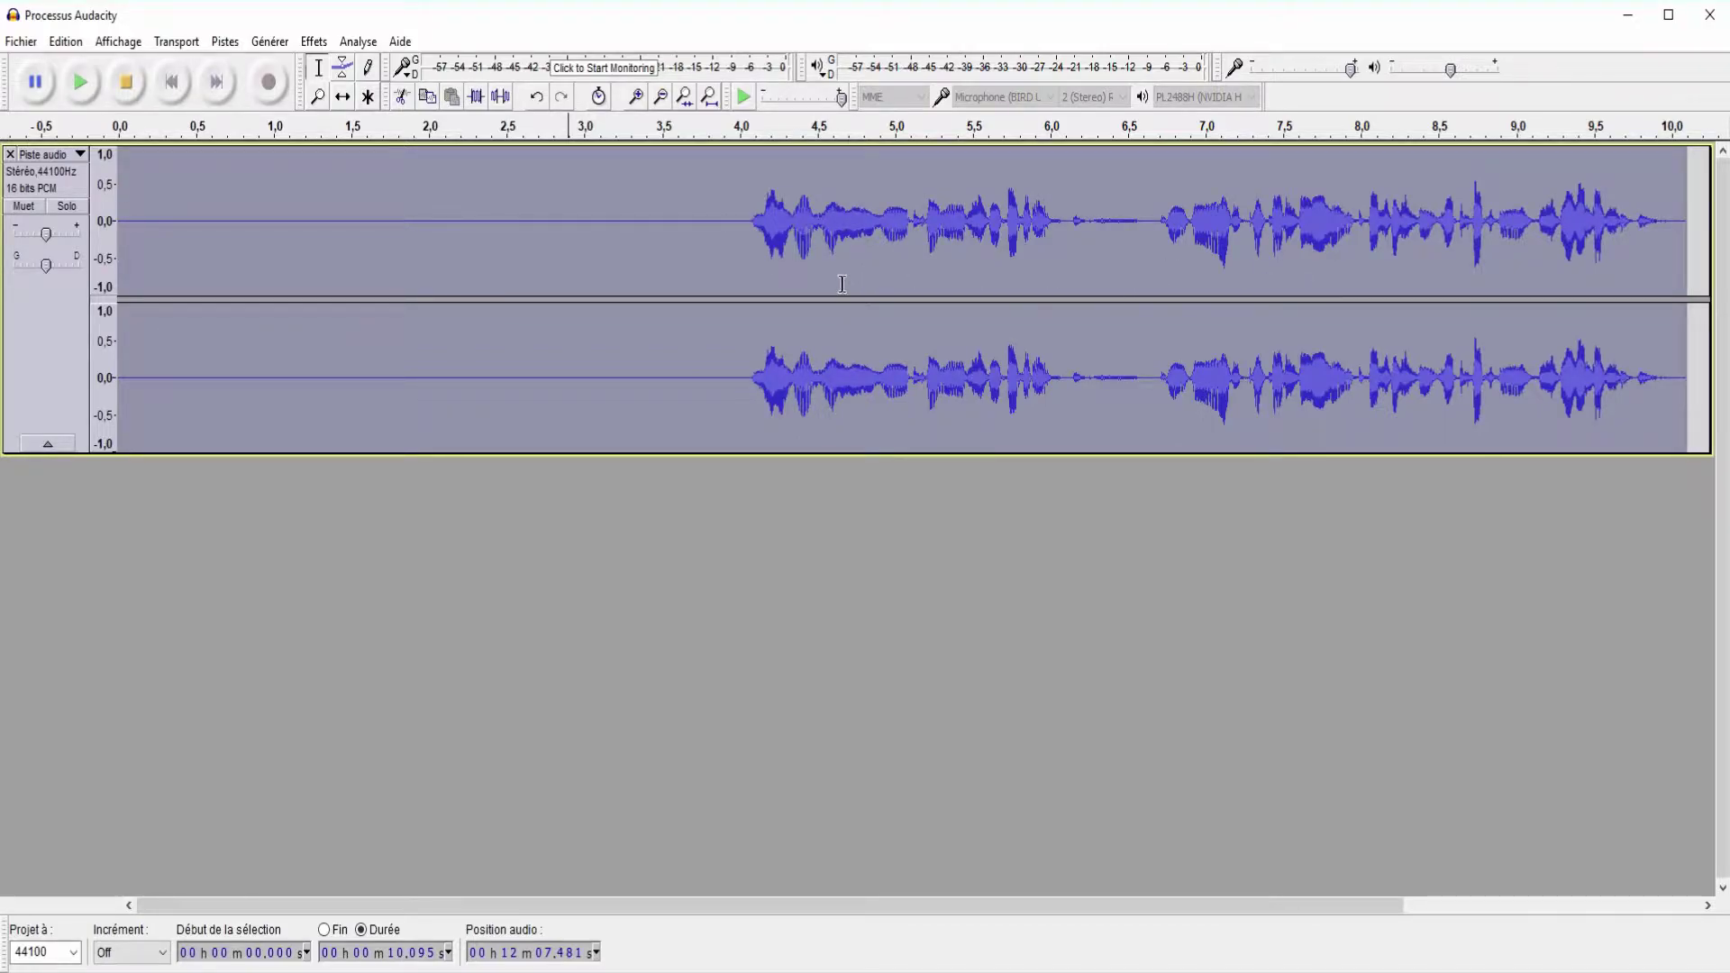
click(738, 234)
key(space)
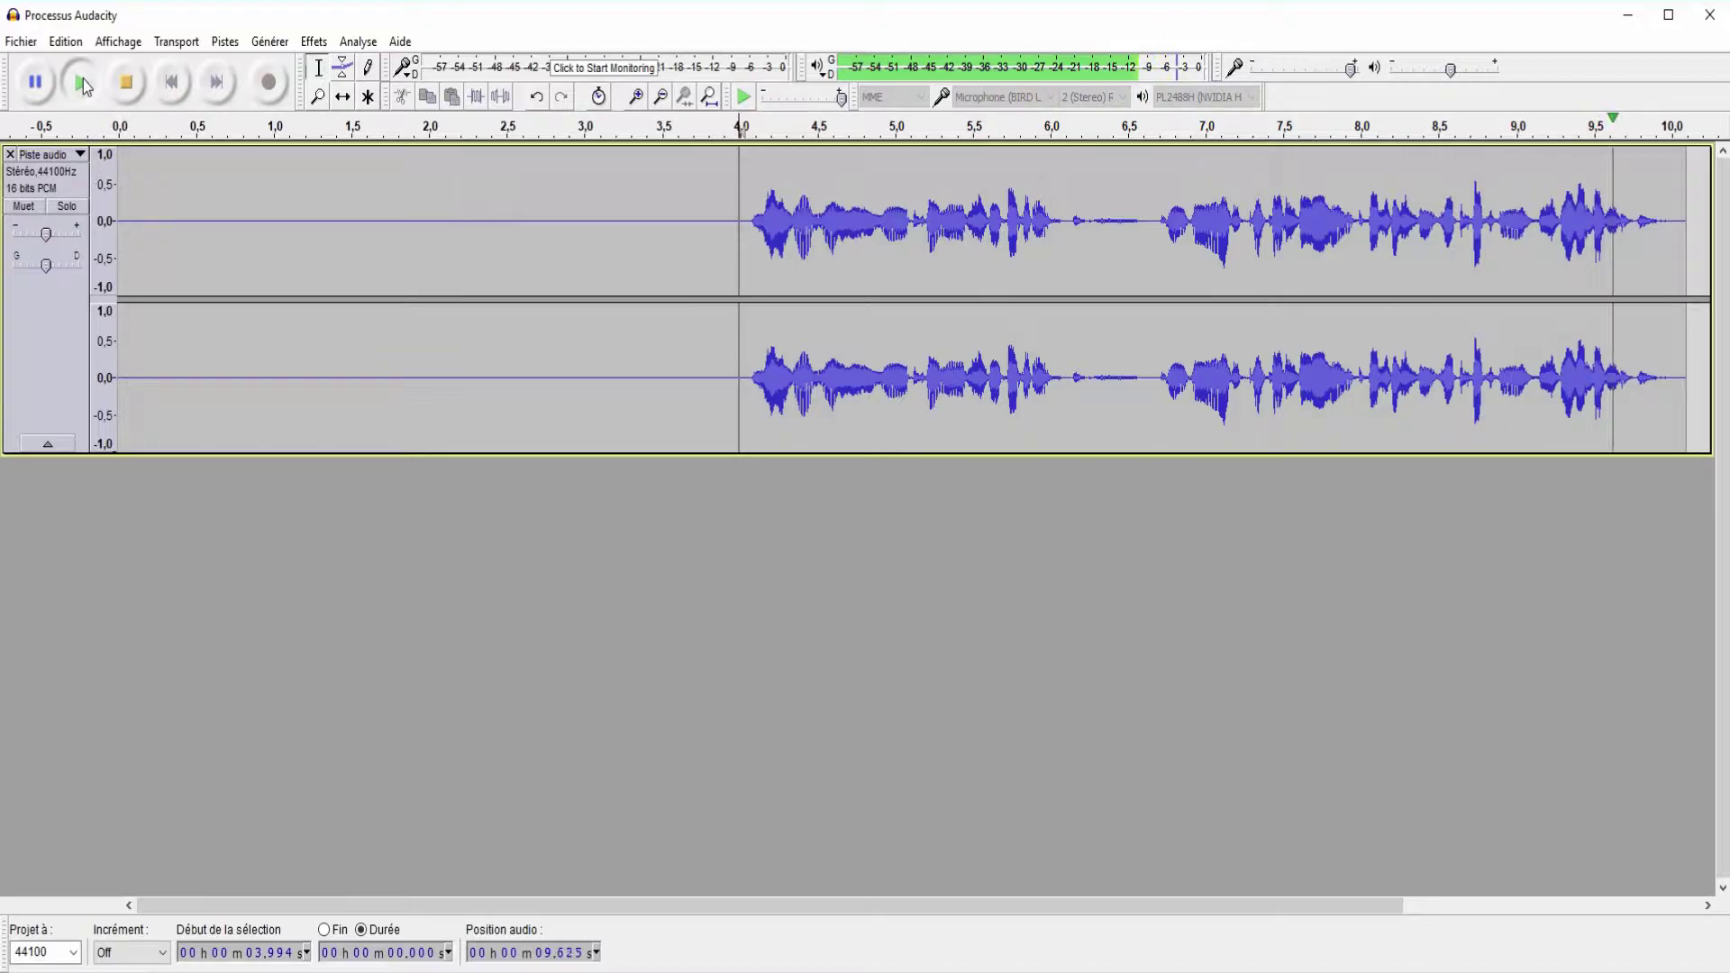
- Apply Hard Limiter to the whole track with a -7 dB limit, wet level 1 and residue level 0, and play the speech from about 3.9 s
double_click(735, 233)
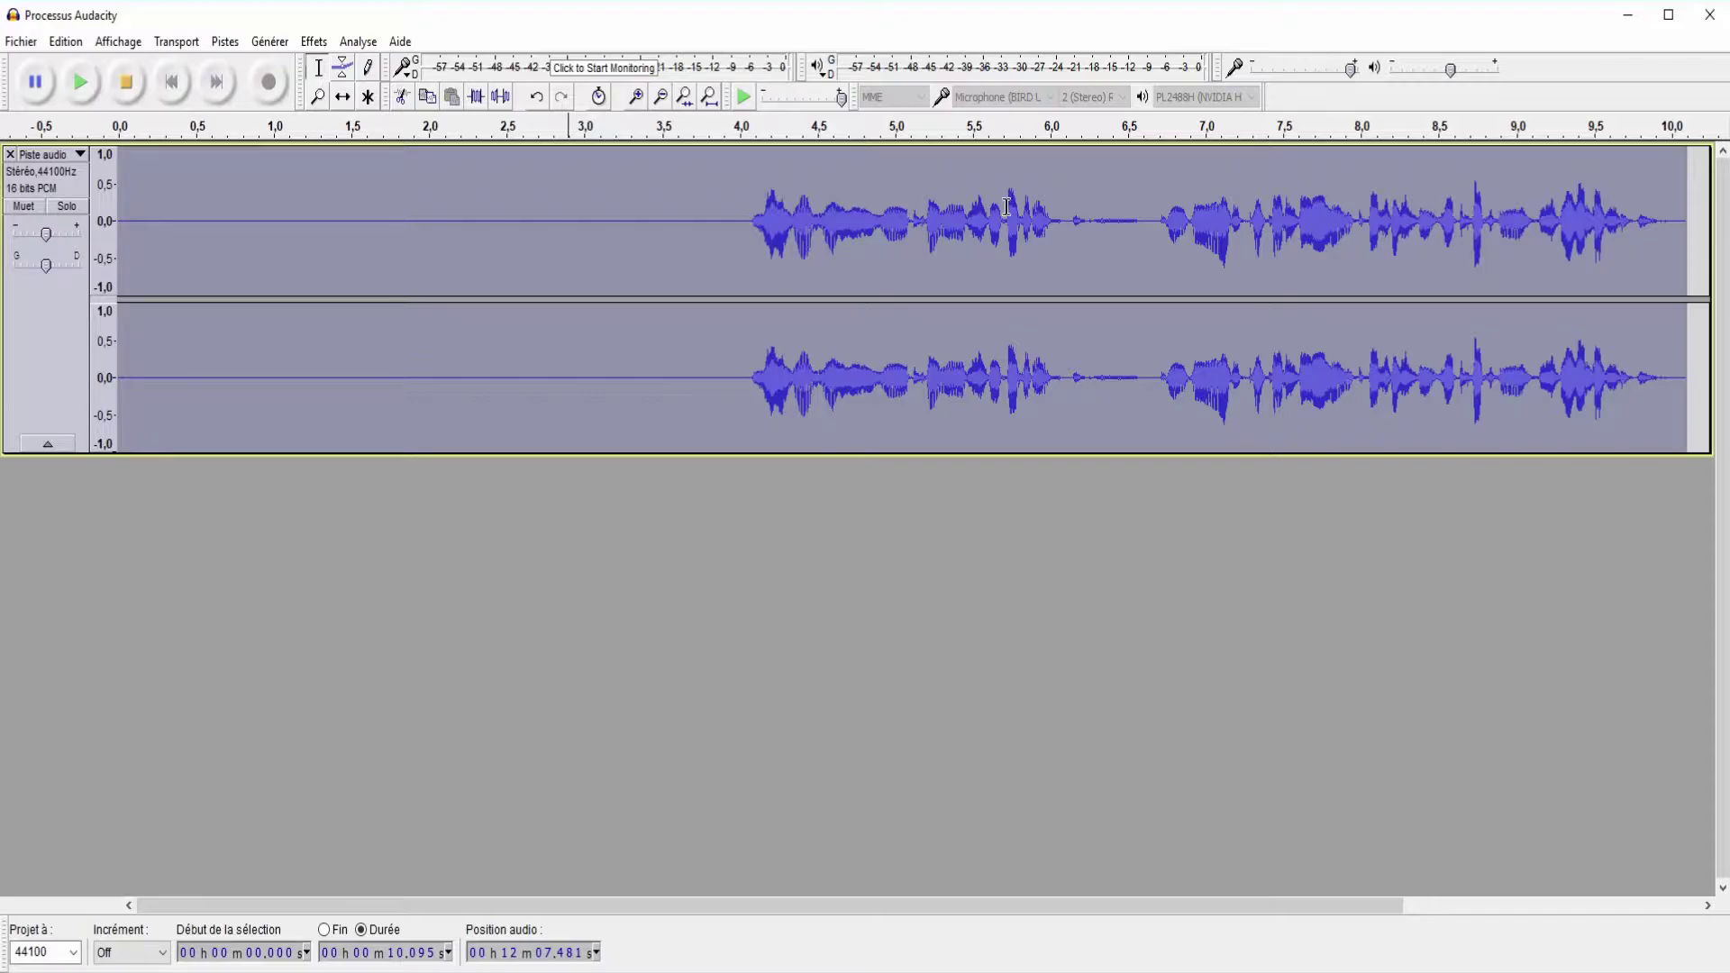
click(315, 42)
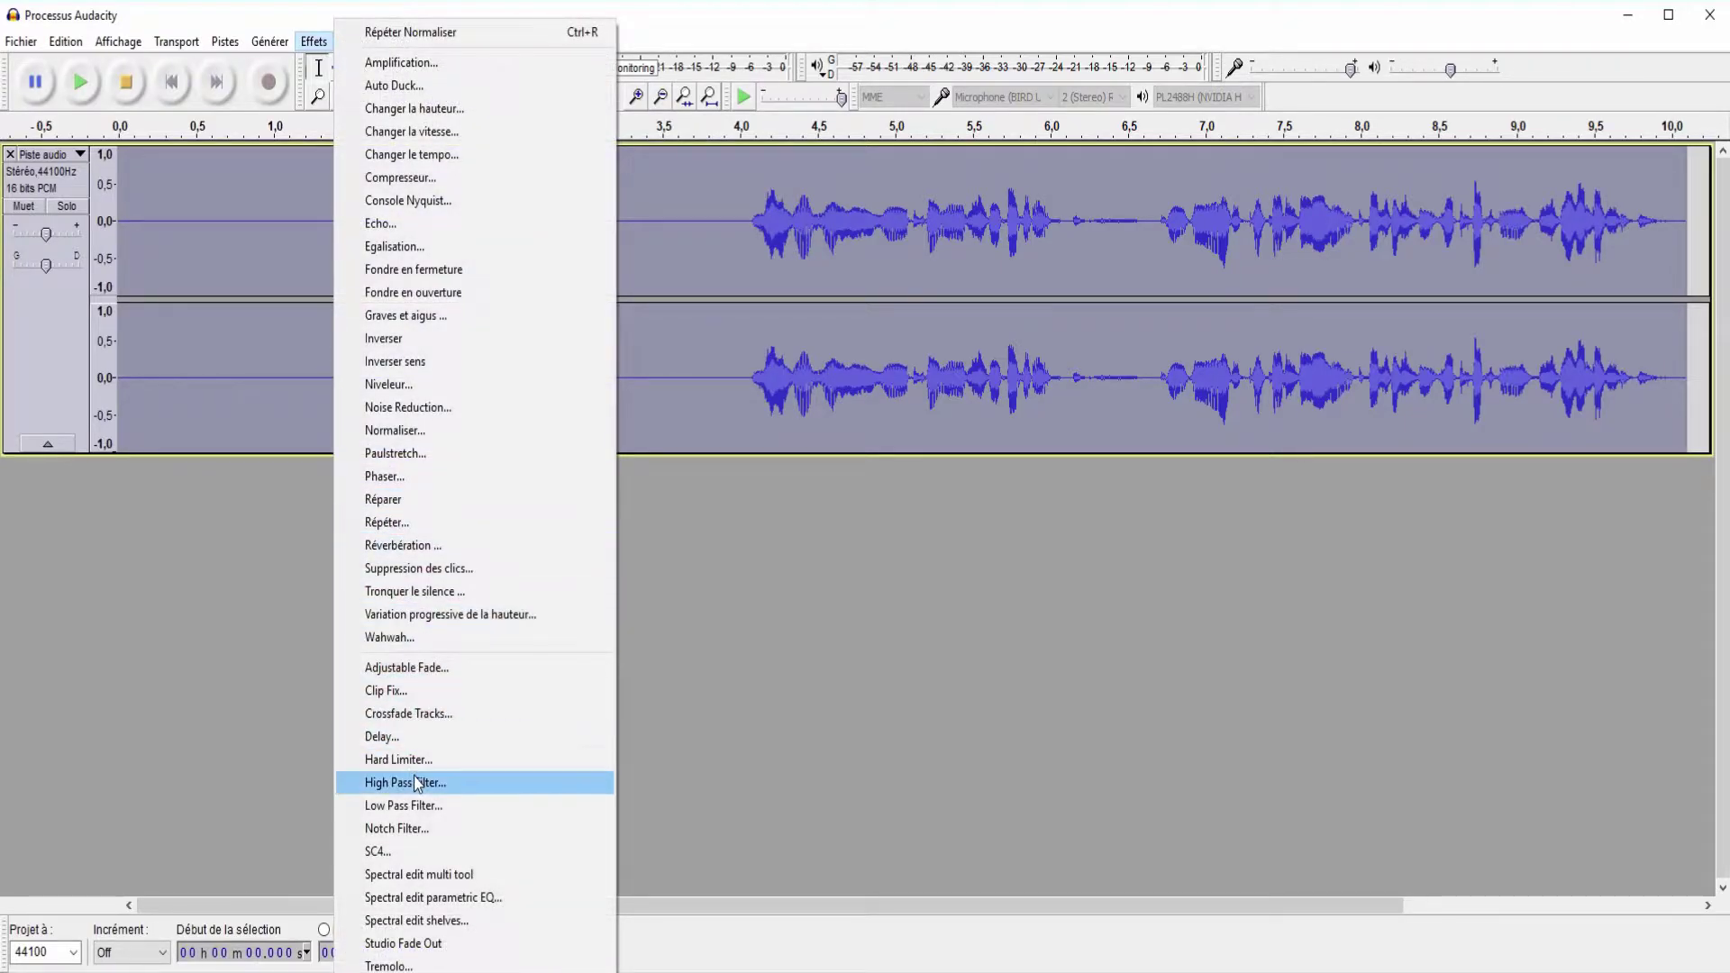
click(422, 759)
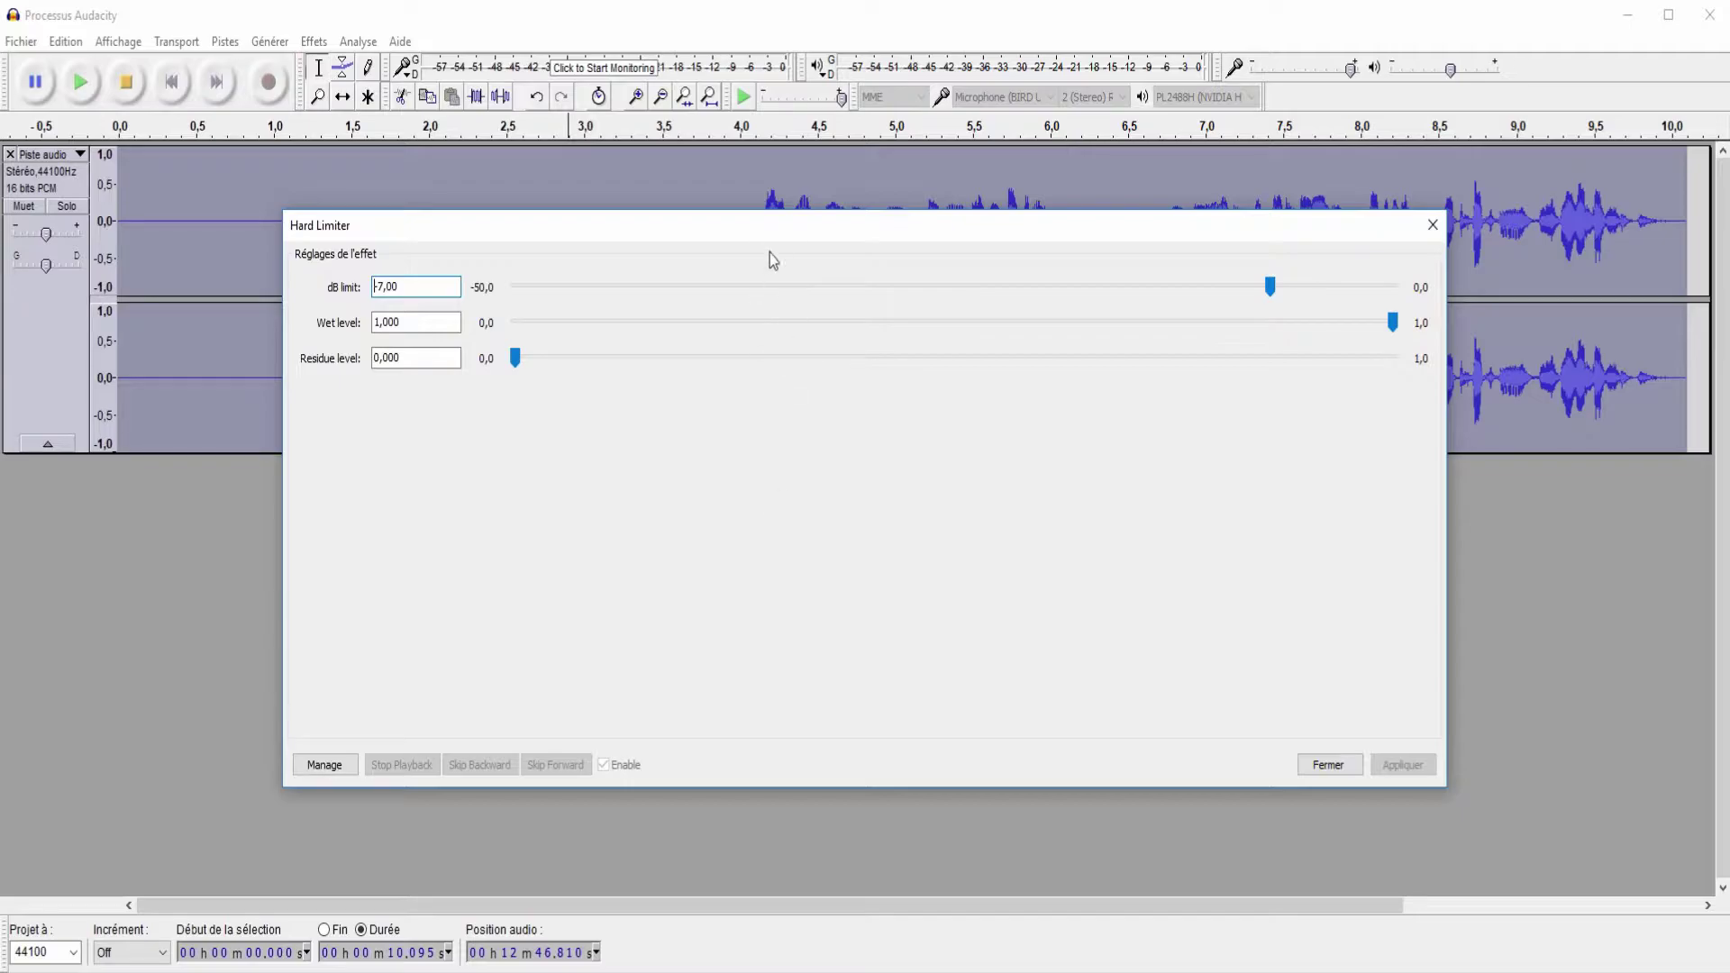
click(1392, 765)
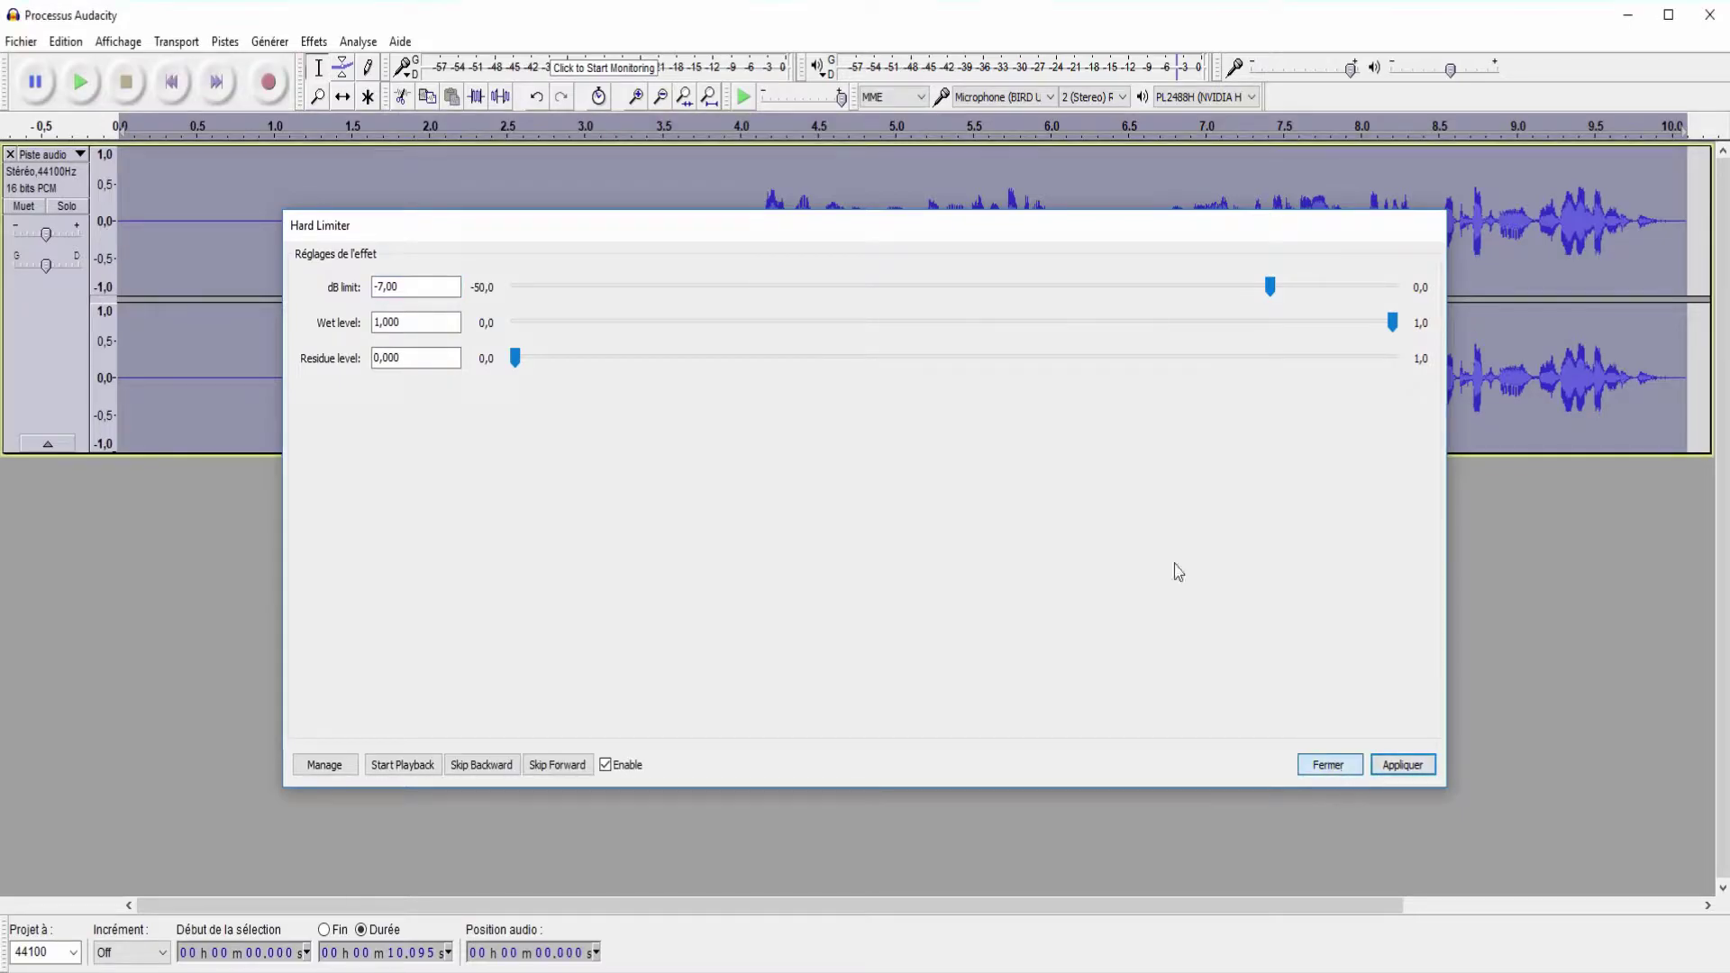
click(731, 272)
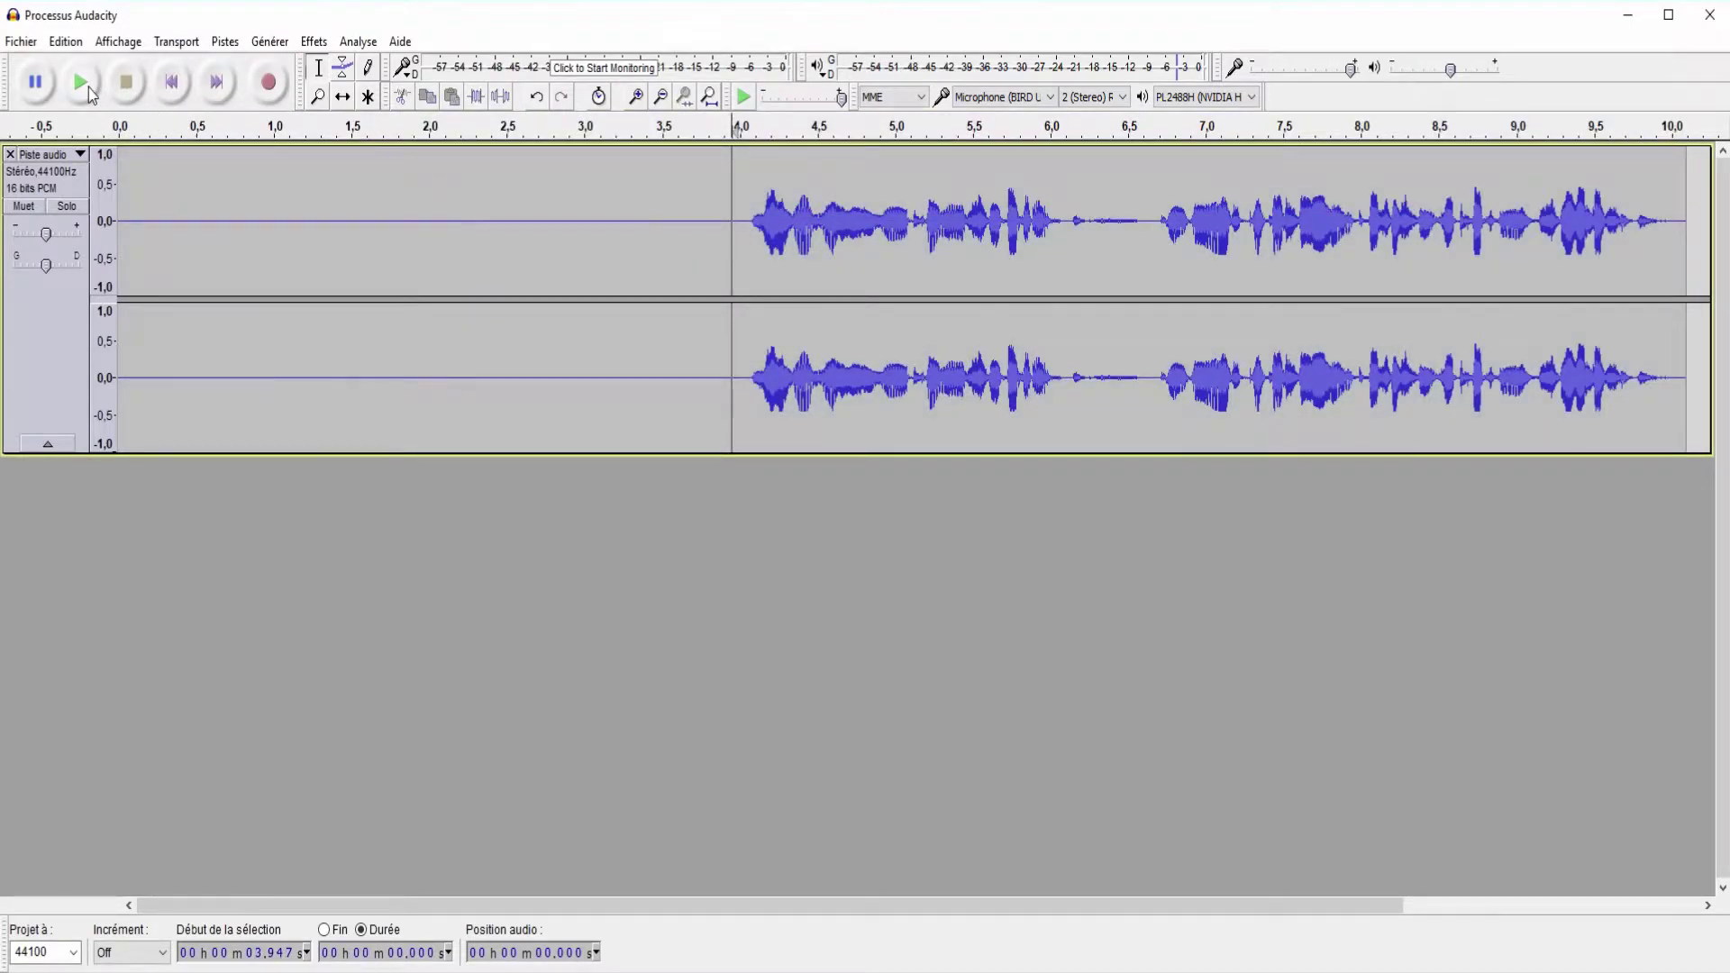
click(89, 88)
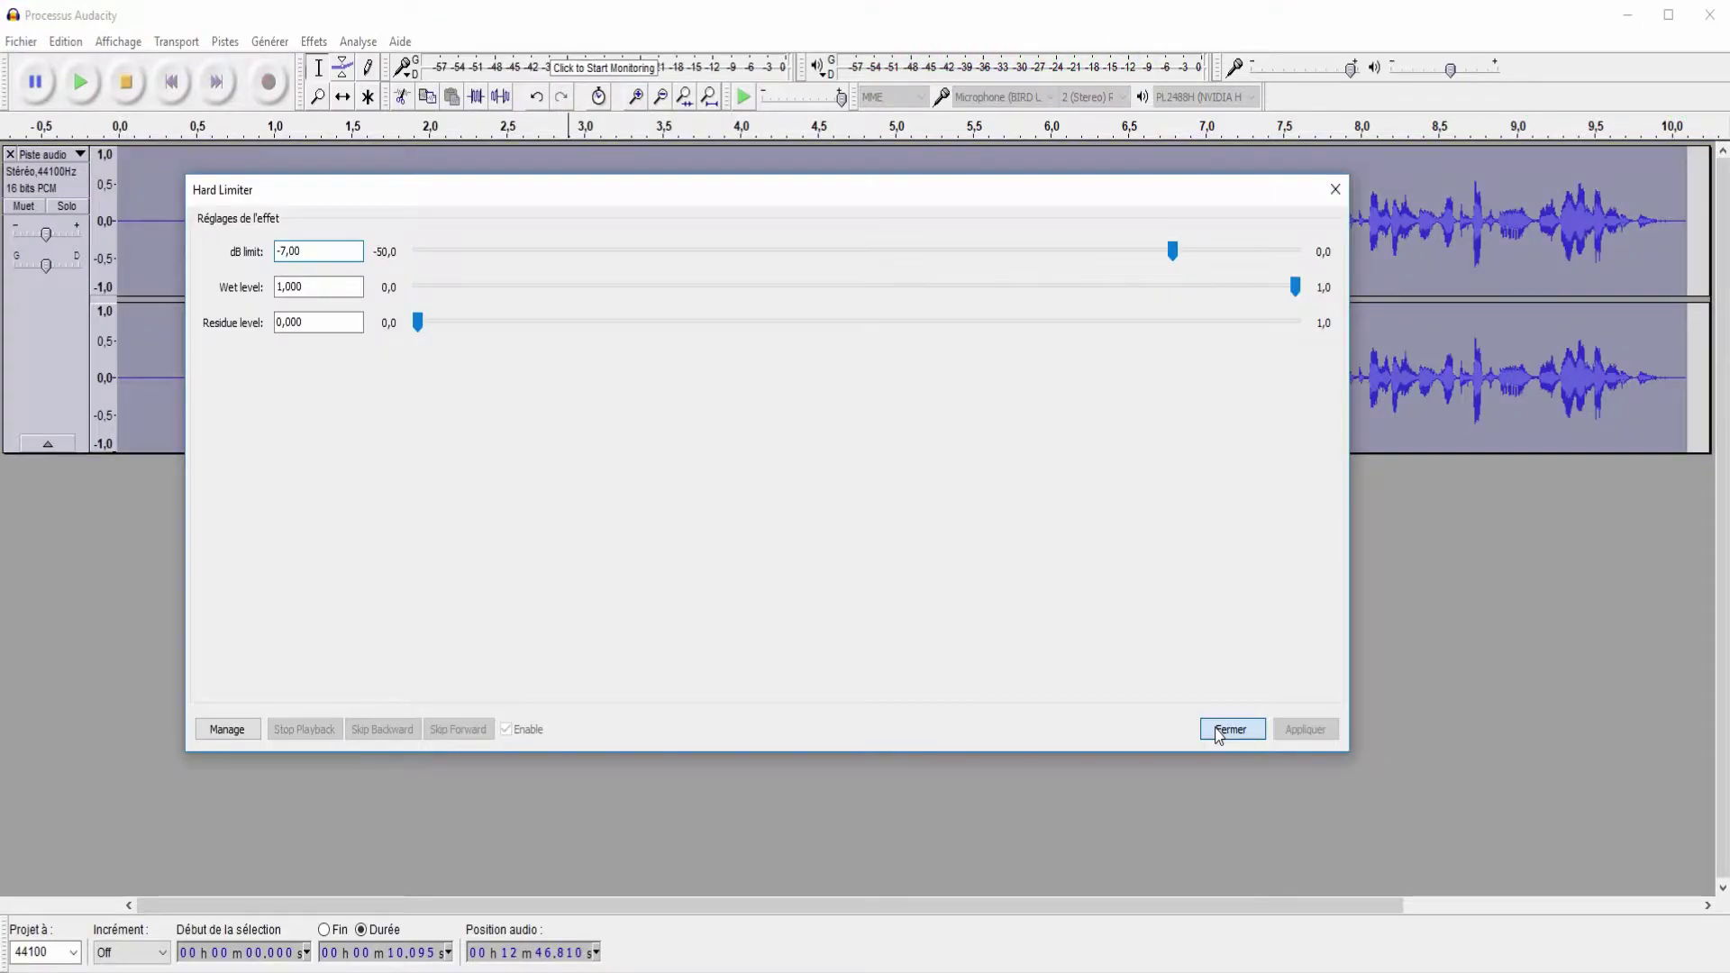
click(1221, 728)
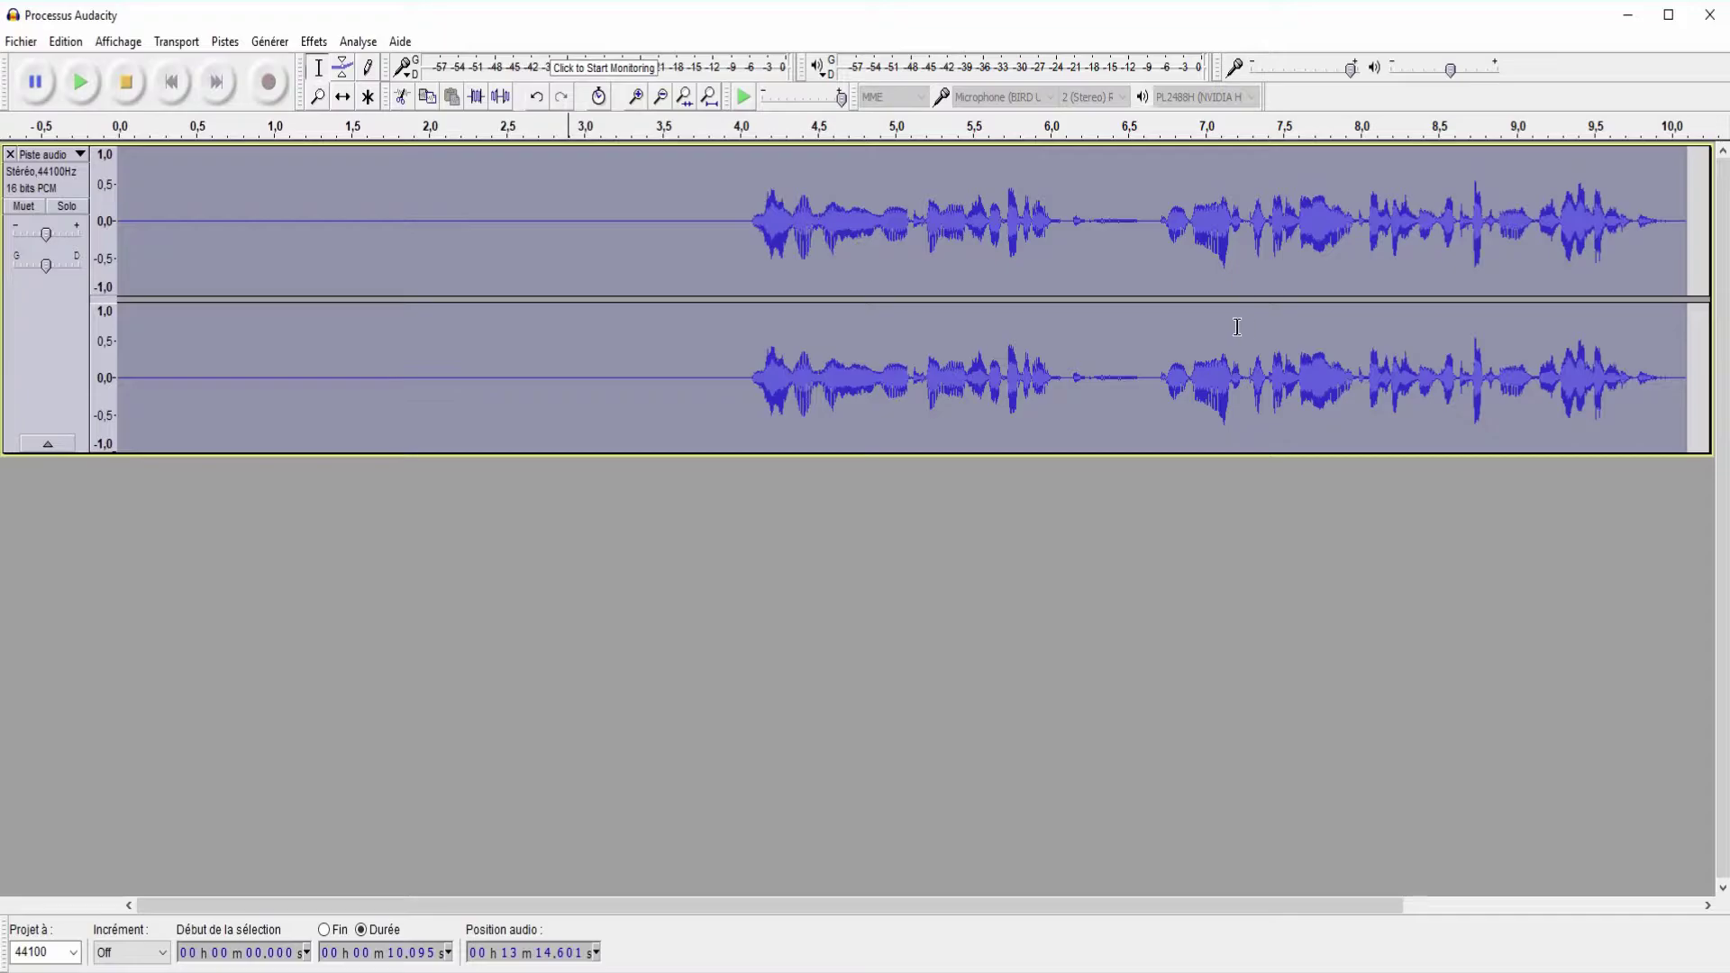
- Normalise the limited track again to a maximum amplitude of -4.0 dB with DC offset removal, and play it from 4 s
click(314, 42)
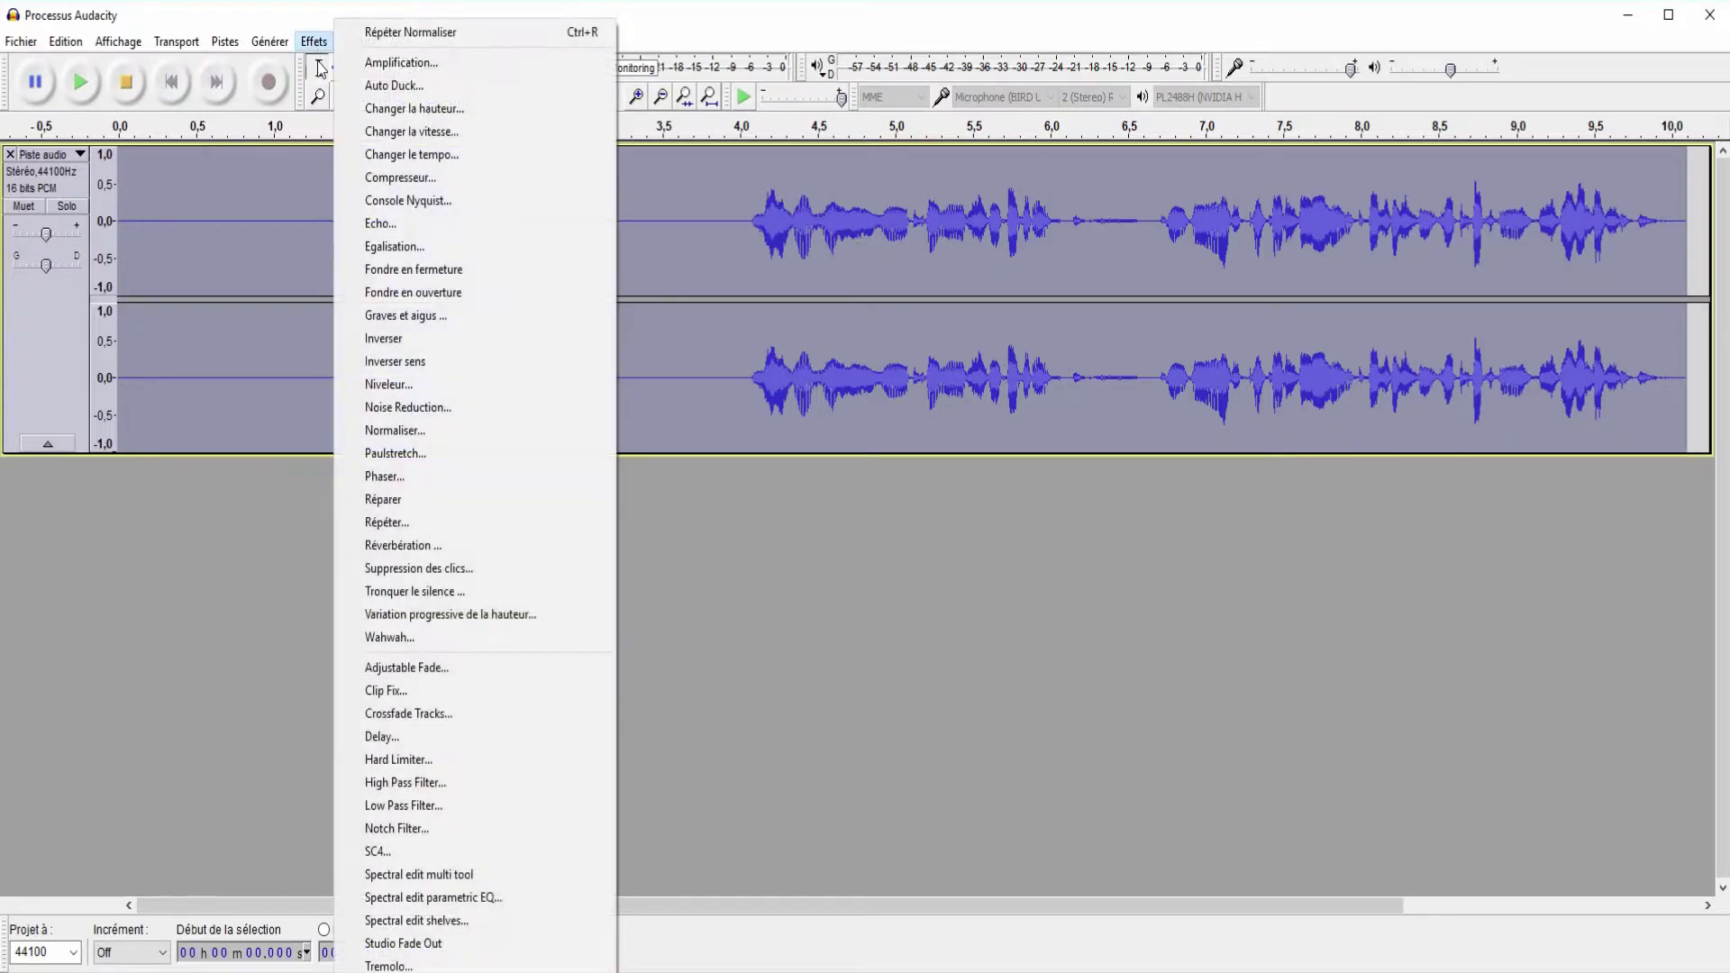
click(405, 433)
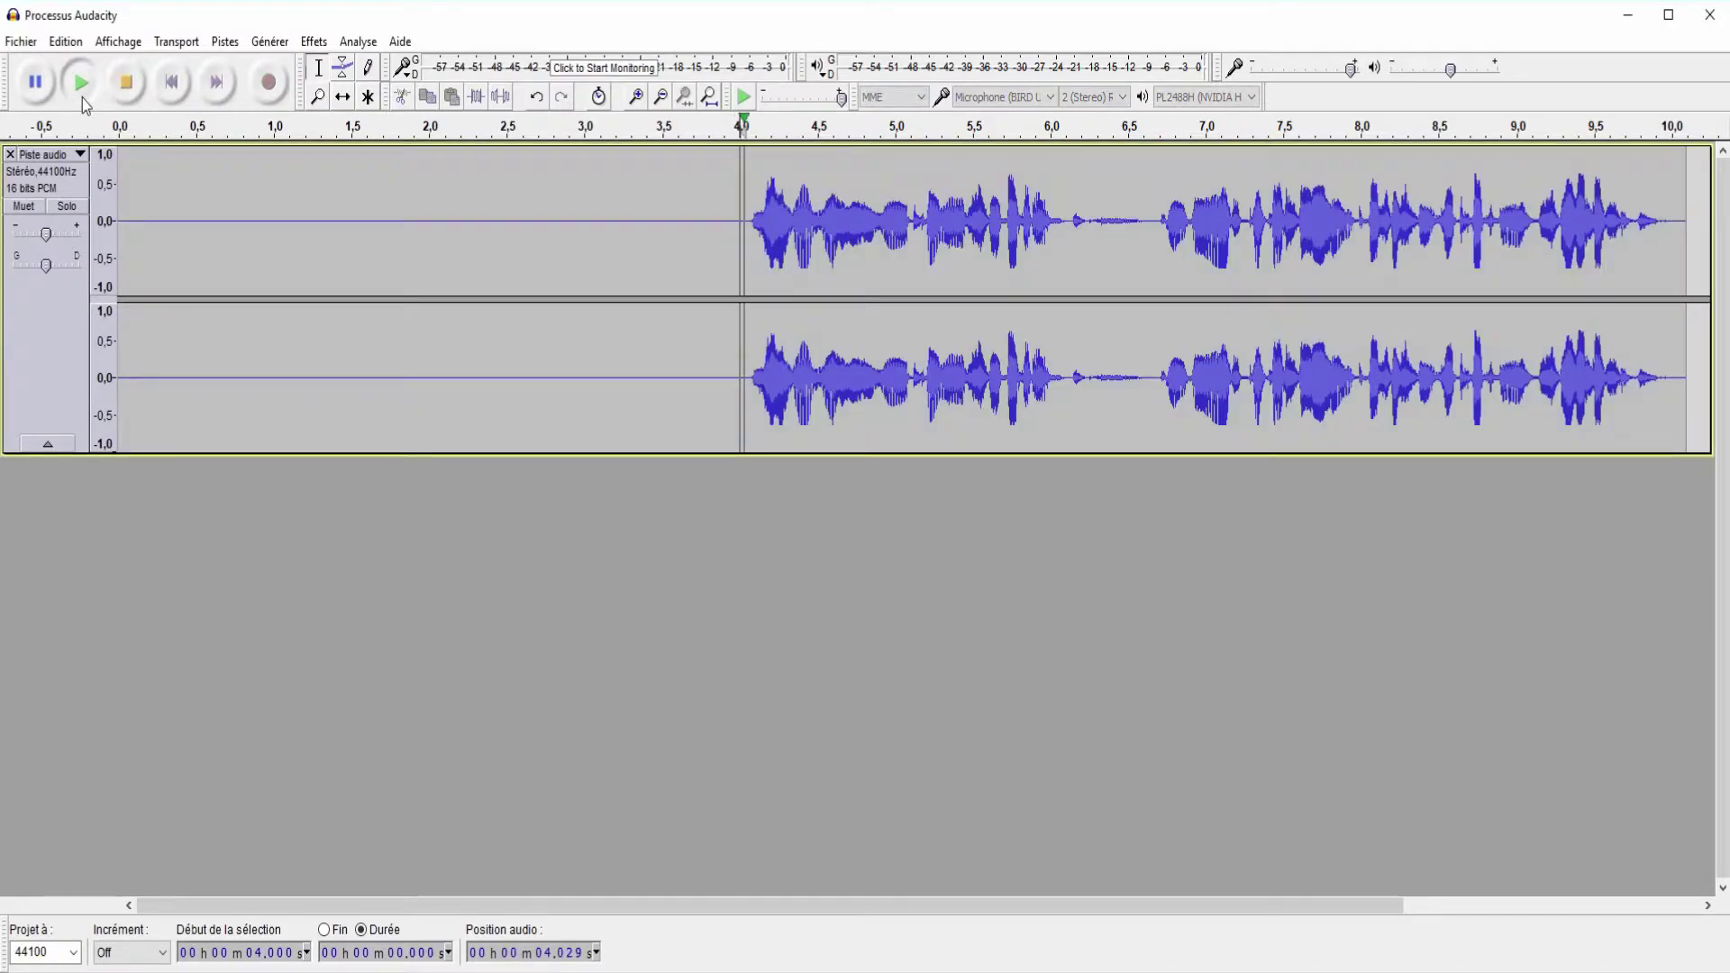
click(81, 96)
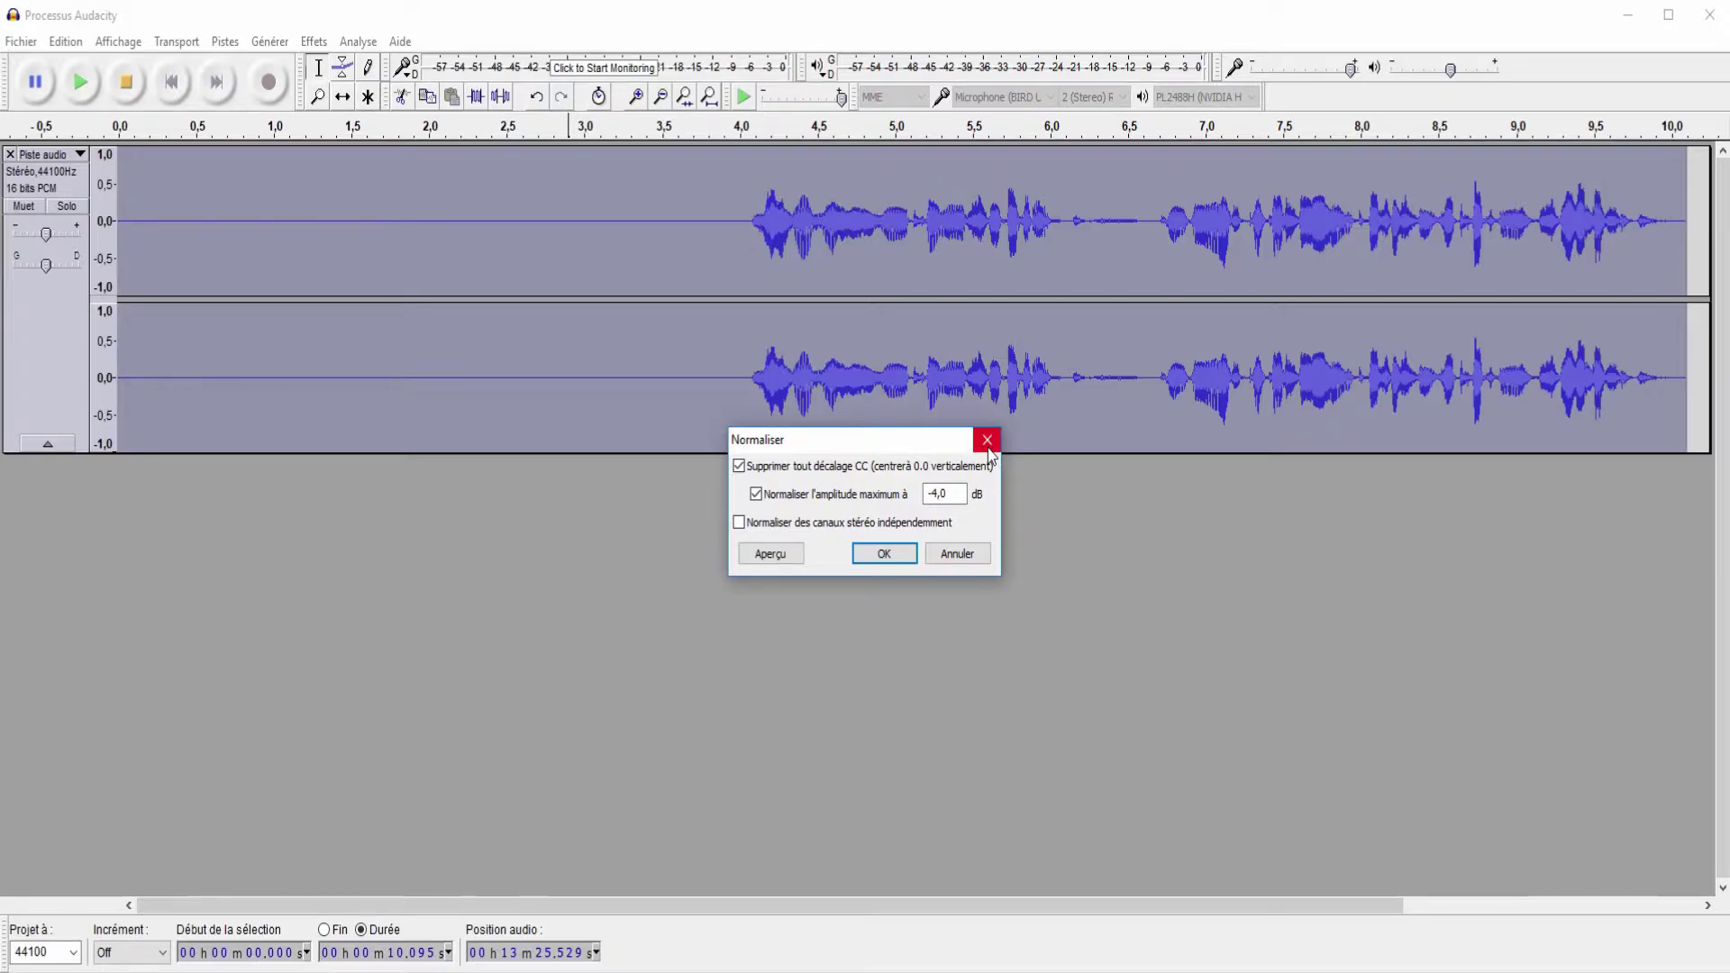
click(987, 440)
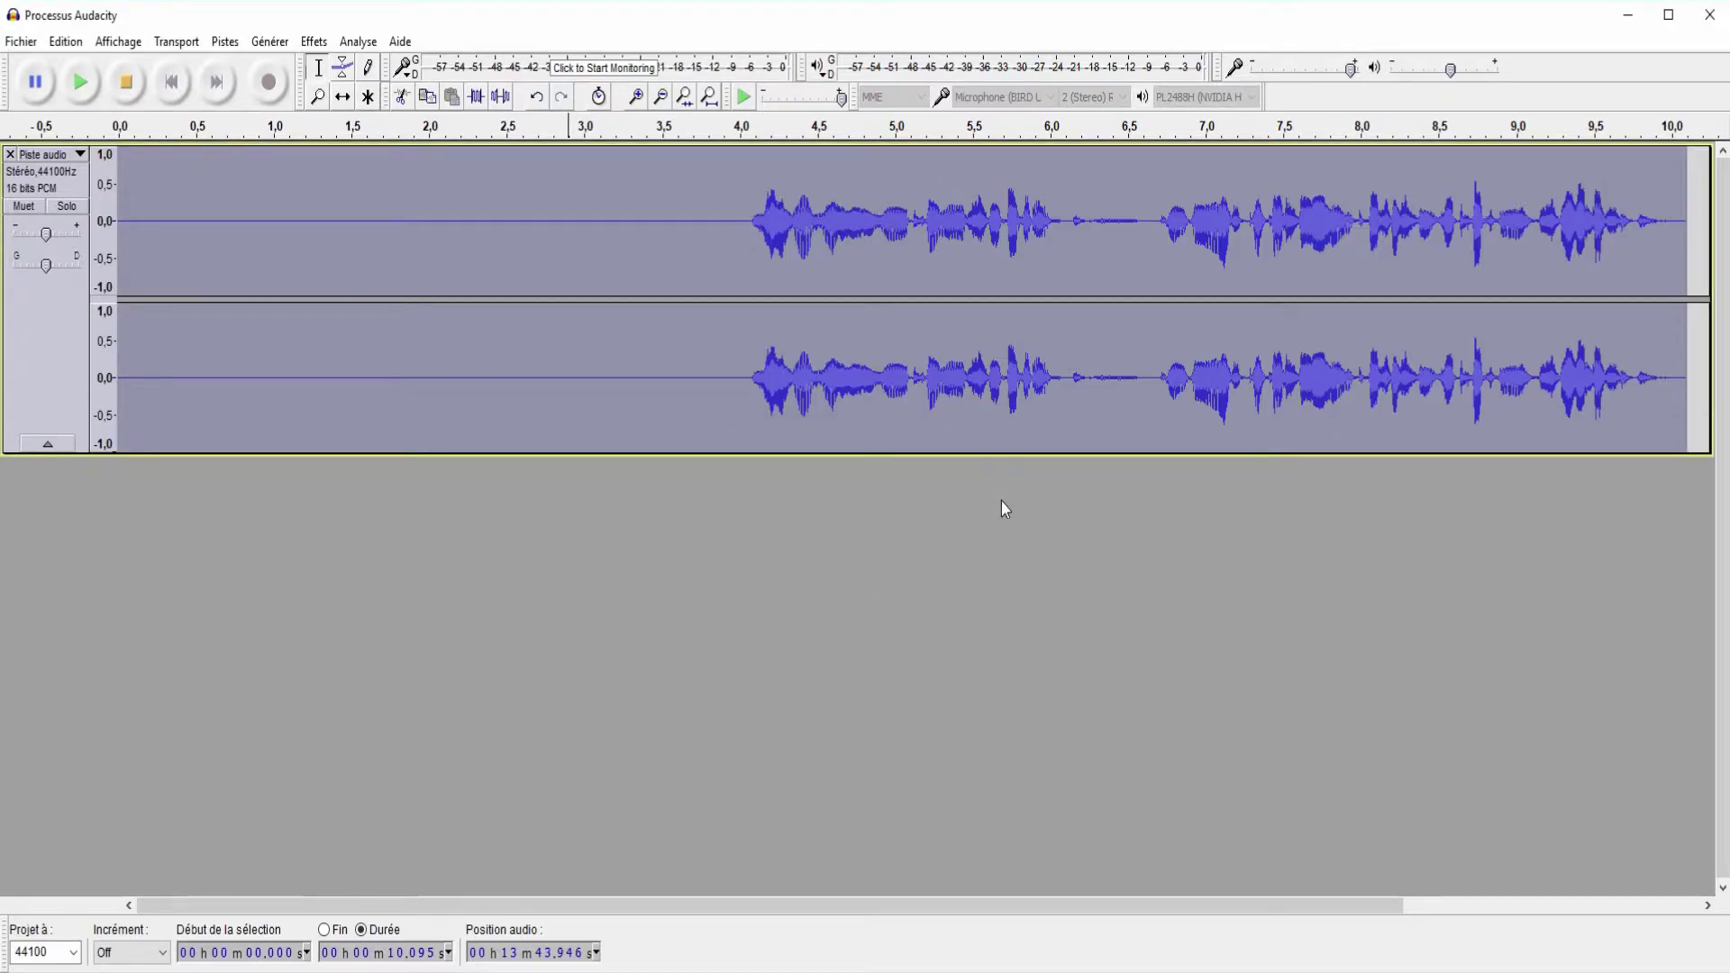